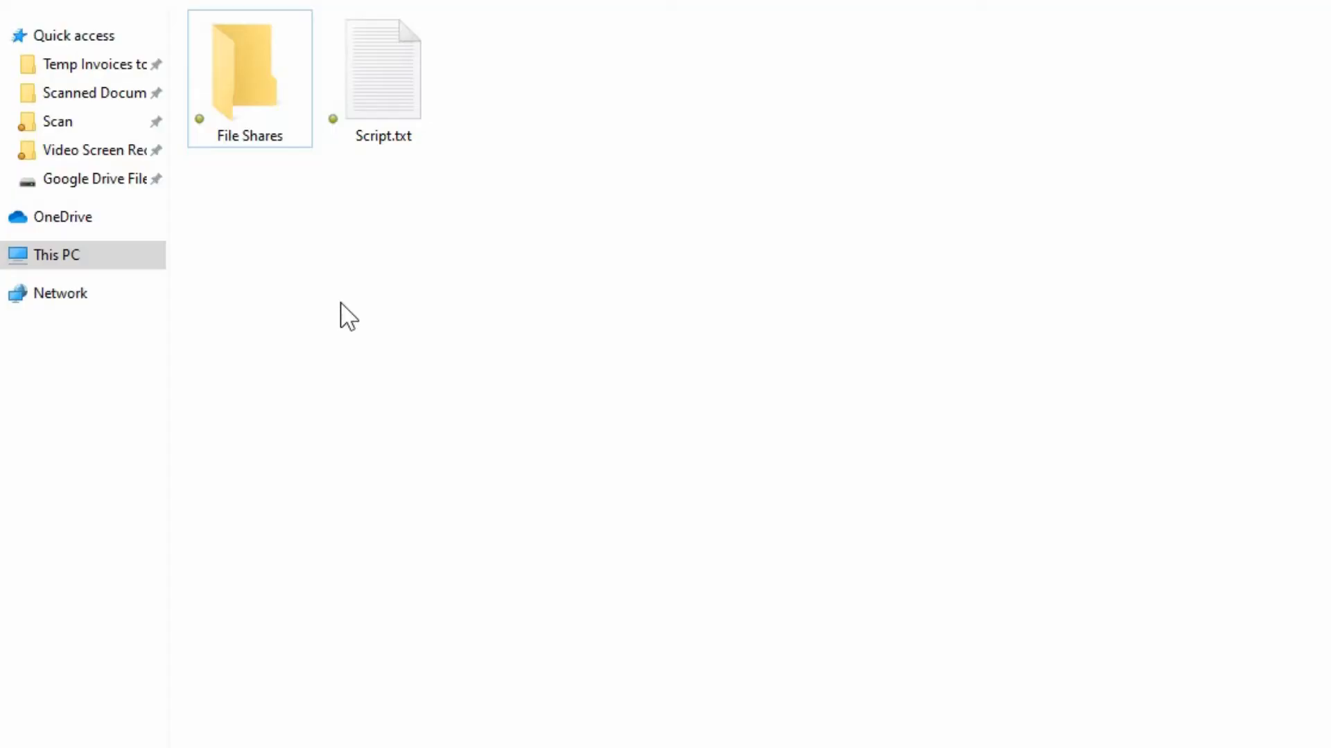
Open the File Shares folder's properties and switch to its sharing settings.
{"action": "left_click", "coordinate": [265, 102]}
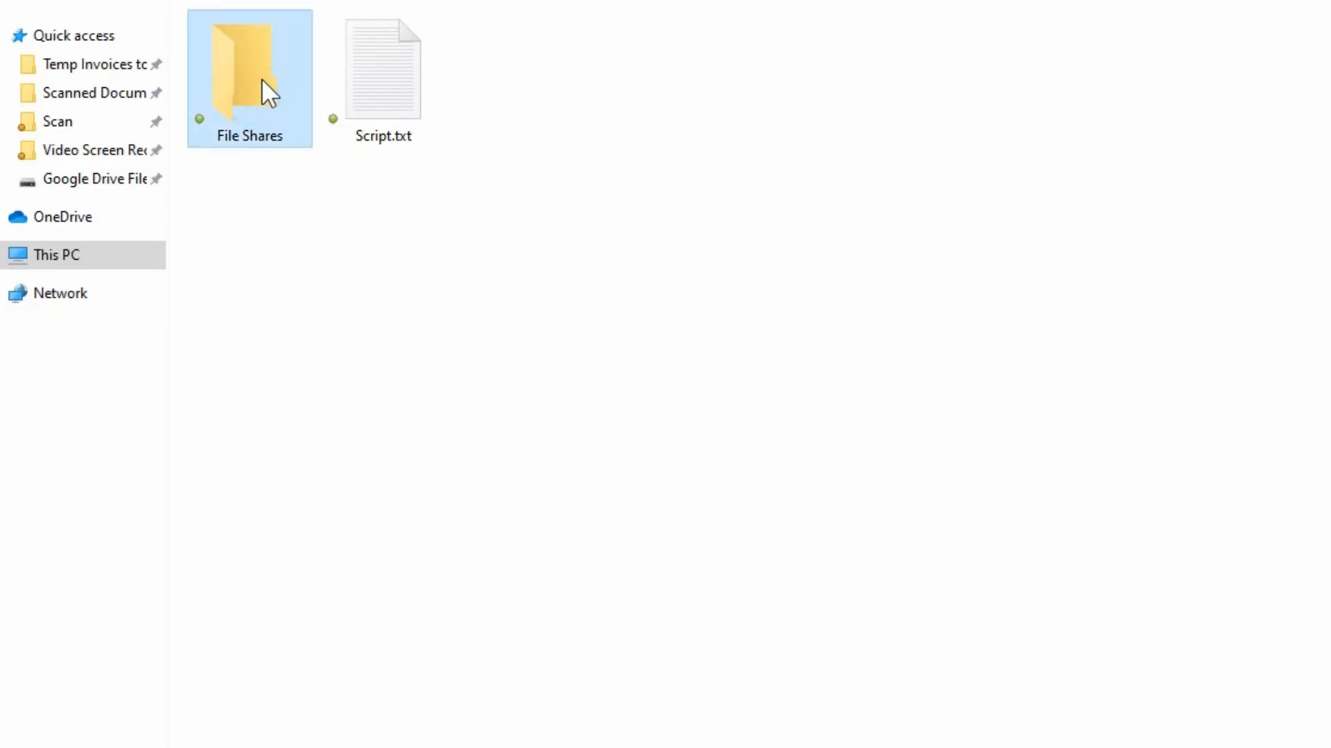
{"action": "right_click", "coordinate": [262, 80]}
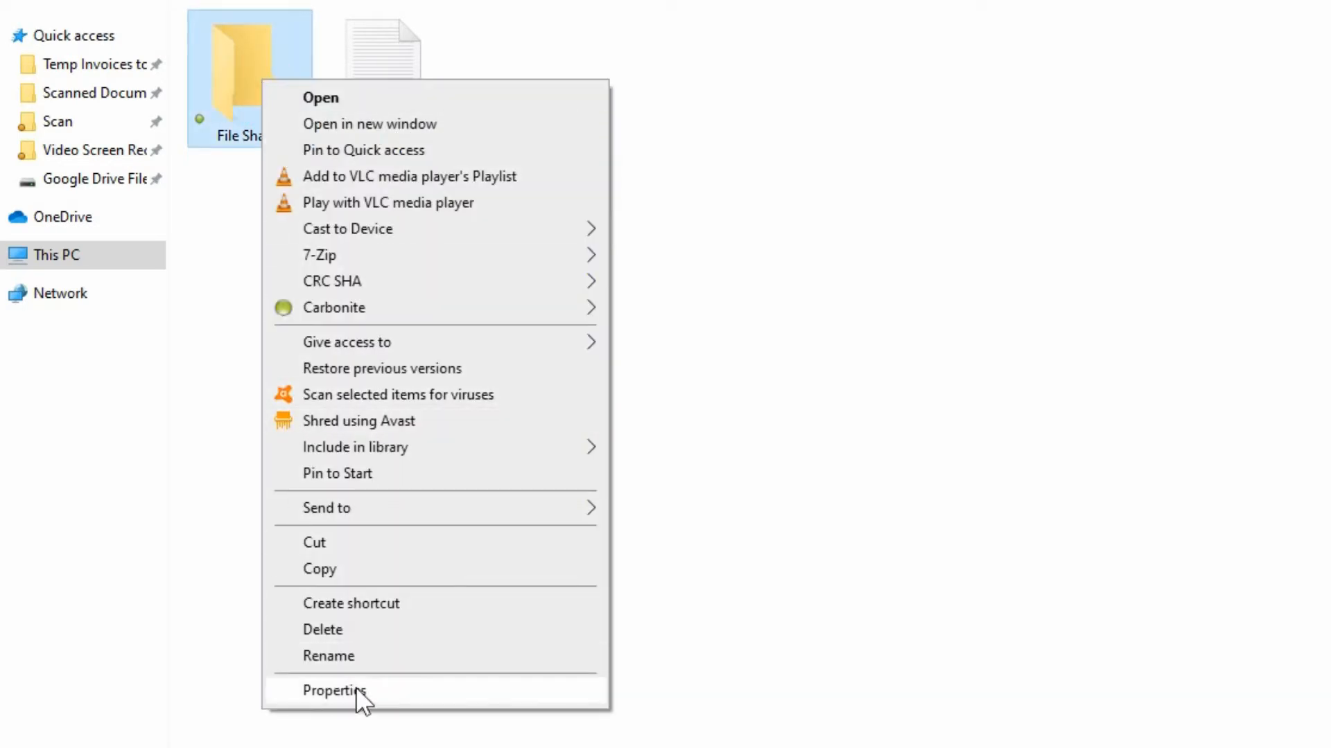
{"action": "left_click", "coordinate": [356, 687]}
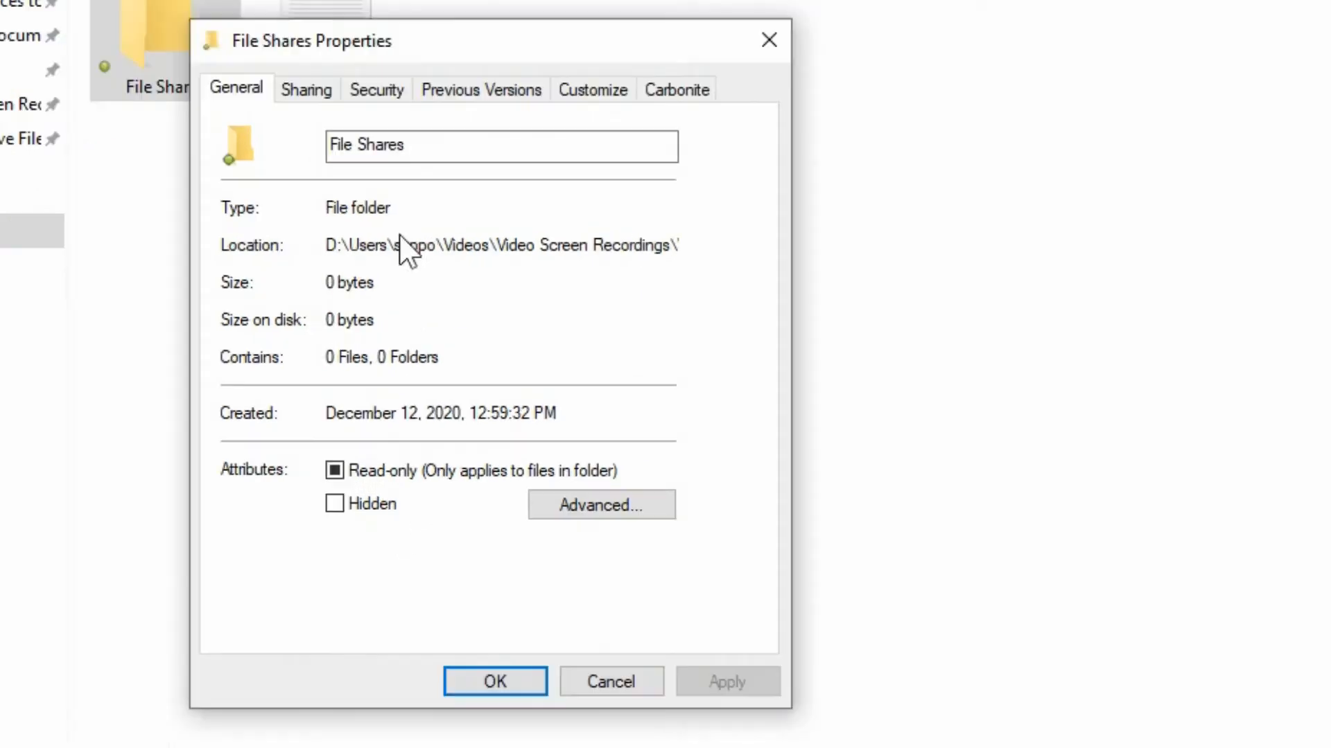
{"action": "left_click", "coordinate": [311, 96]}
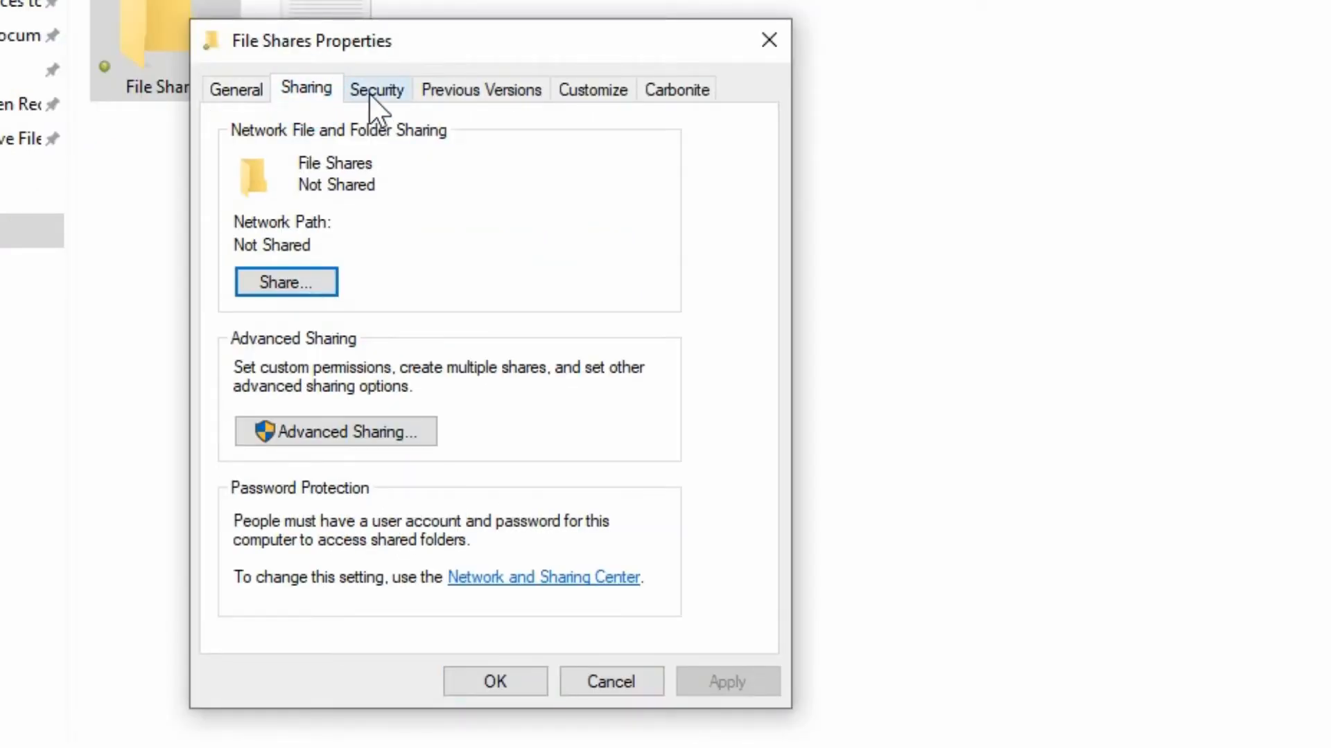
Open network sharing for the folder and add Everyone to the list of people to share with.
{"action": "left_click", "coordinate": [369, 93]}
{"action": "left_click", "coordinate": [320, 88]}
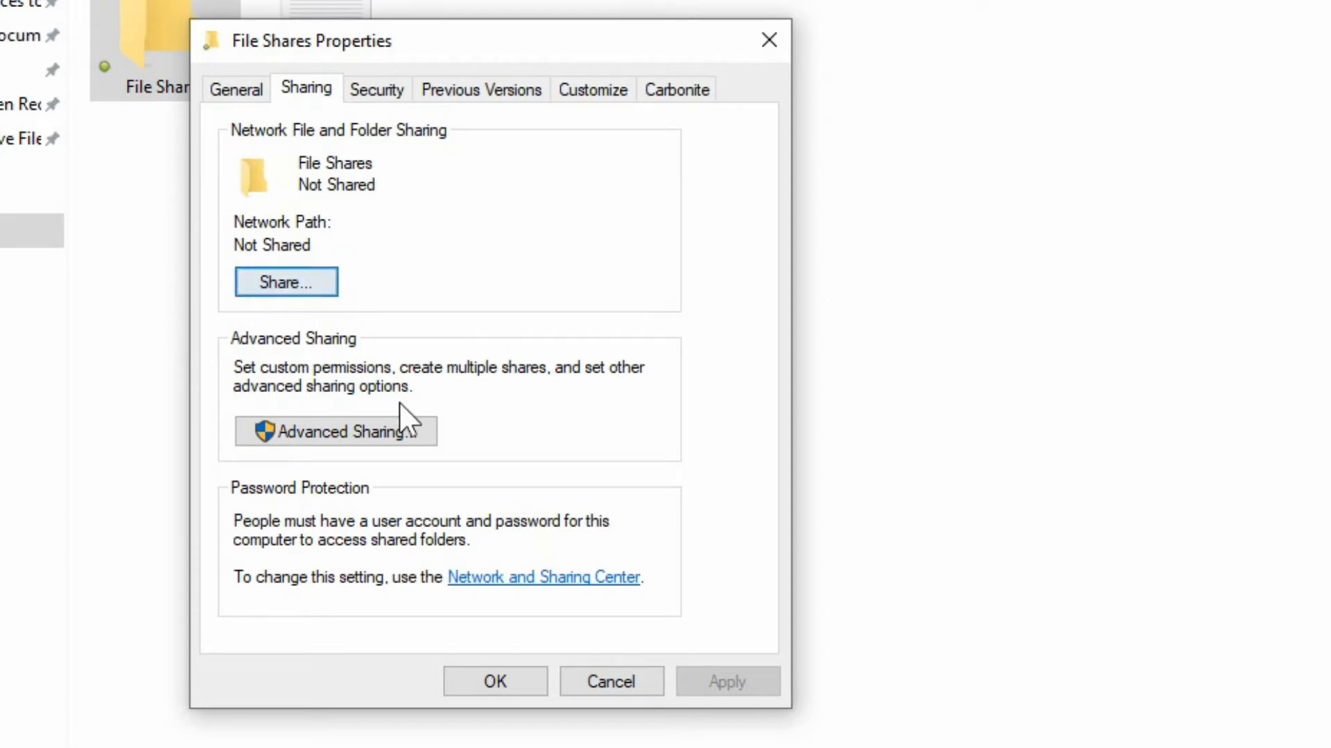
{"action": "left_click", "coordinate": [320, 282]}
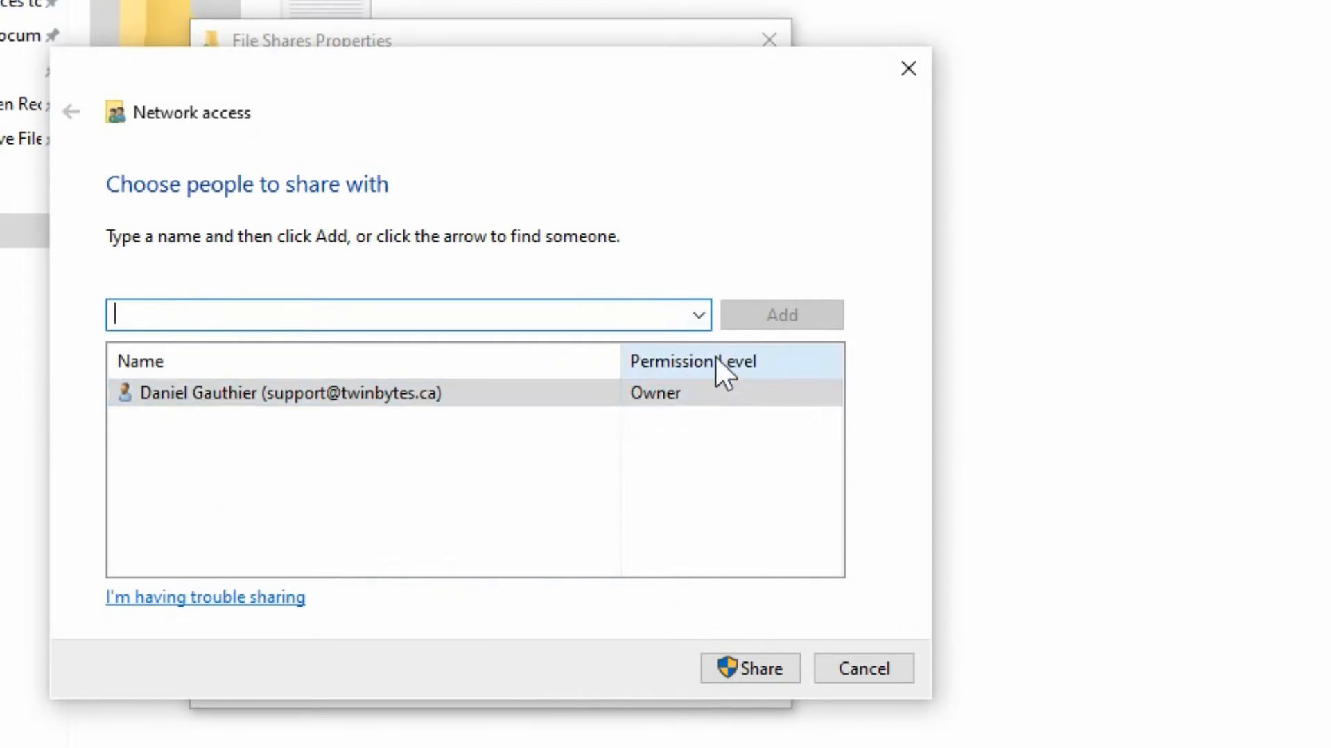
{"action": "left_click", "coordinate": [700, 315]}
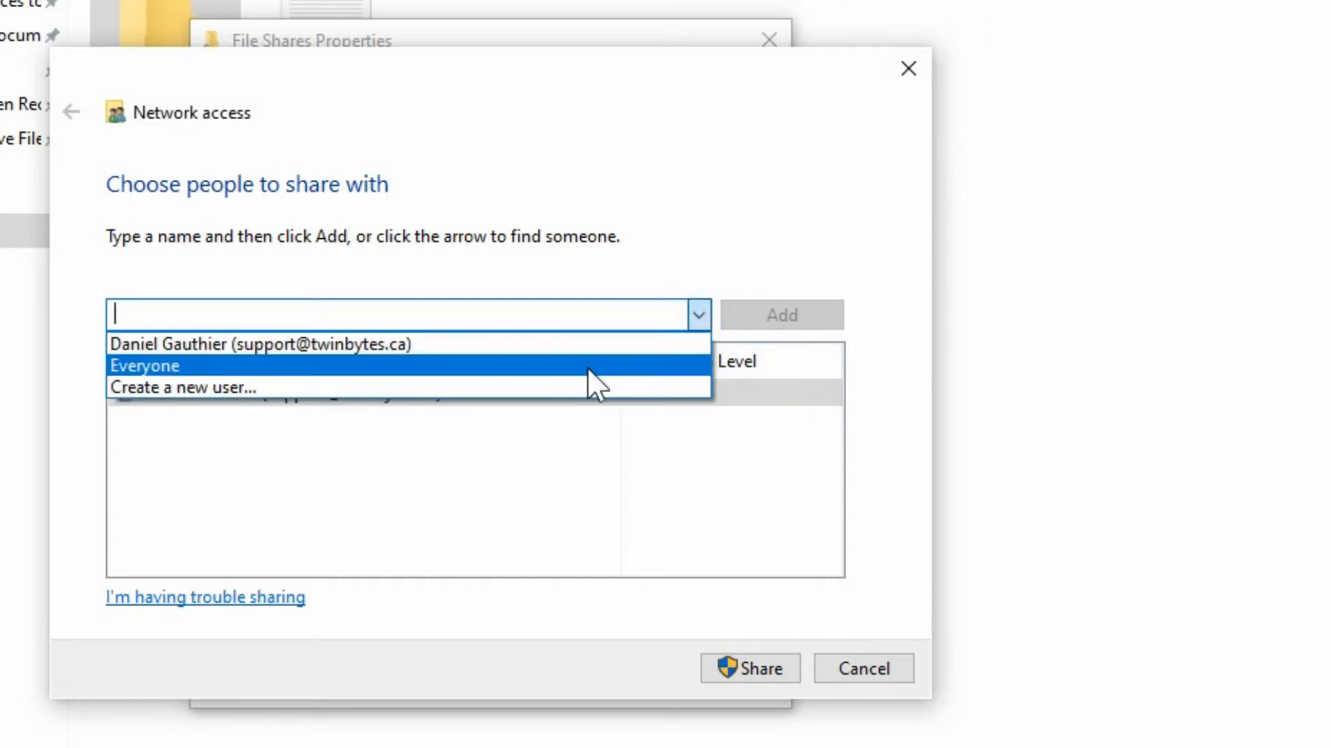
{"action": "left_click", "coordinate": [588, 367]}
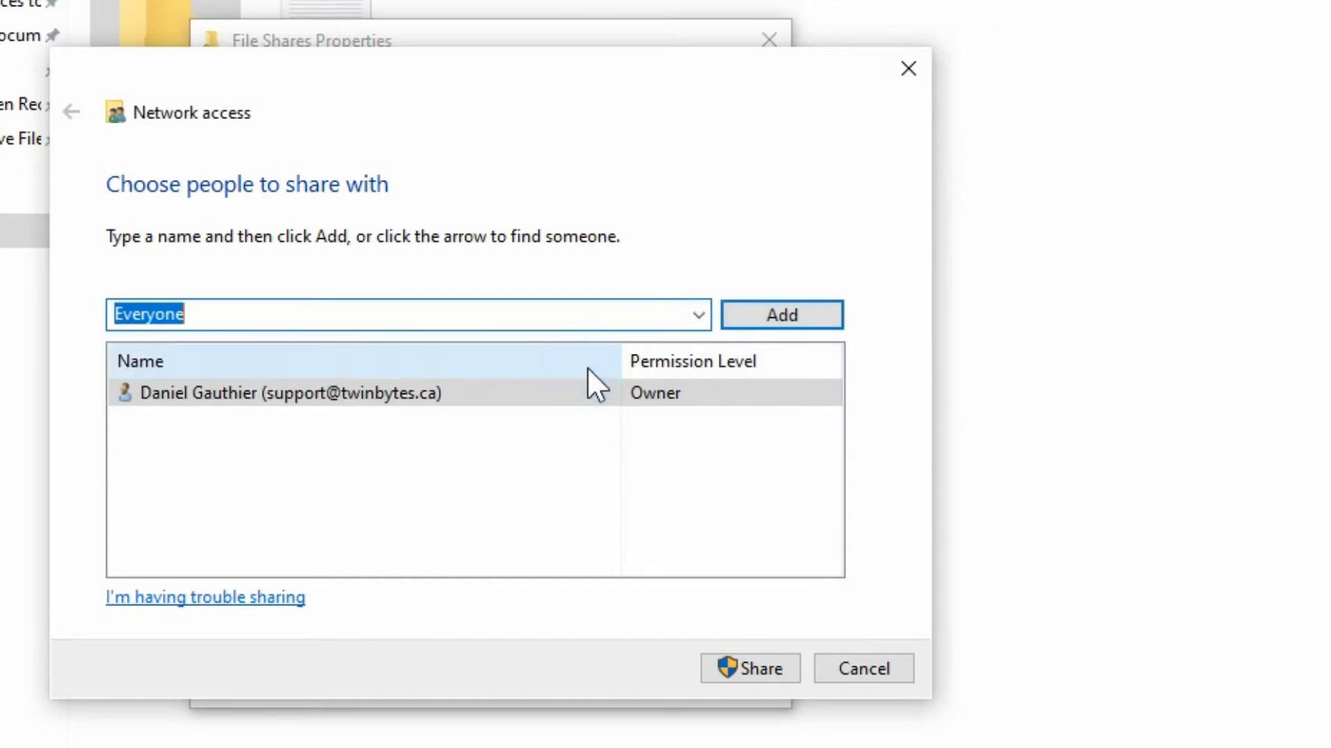
{"action": "left_click", "coordinate": [790, 315]}
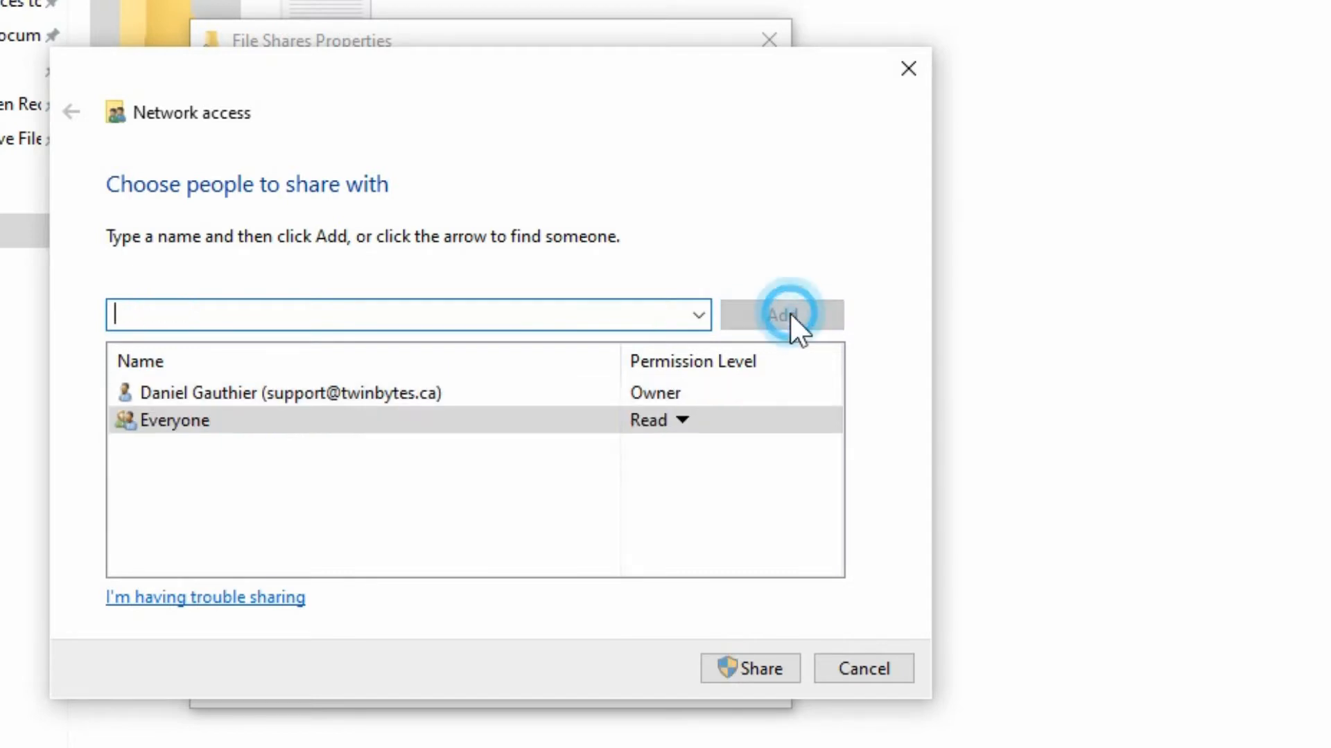
Give Everyone Read/Write permission level, share the folder, and close the confirmation.
{"action": "left_click", "coordinate": [682, 419]}
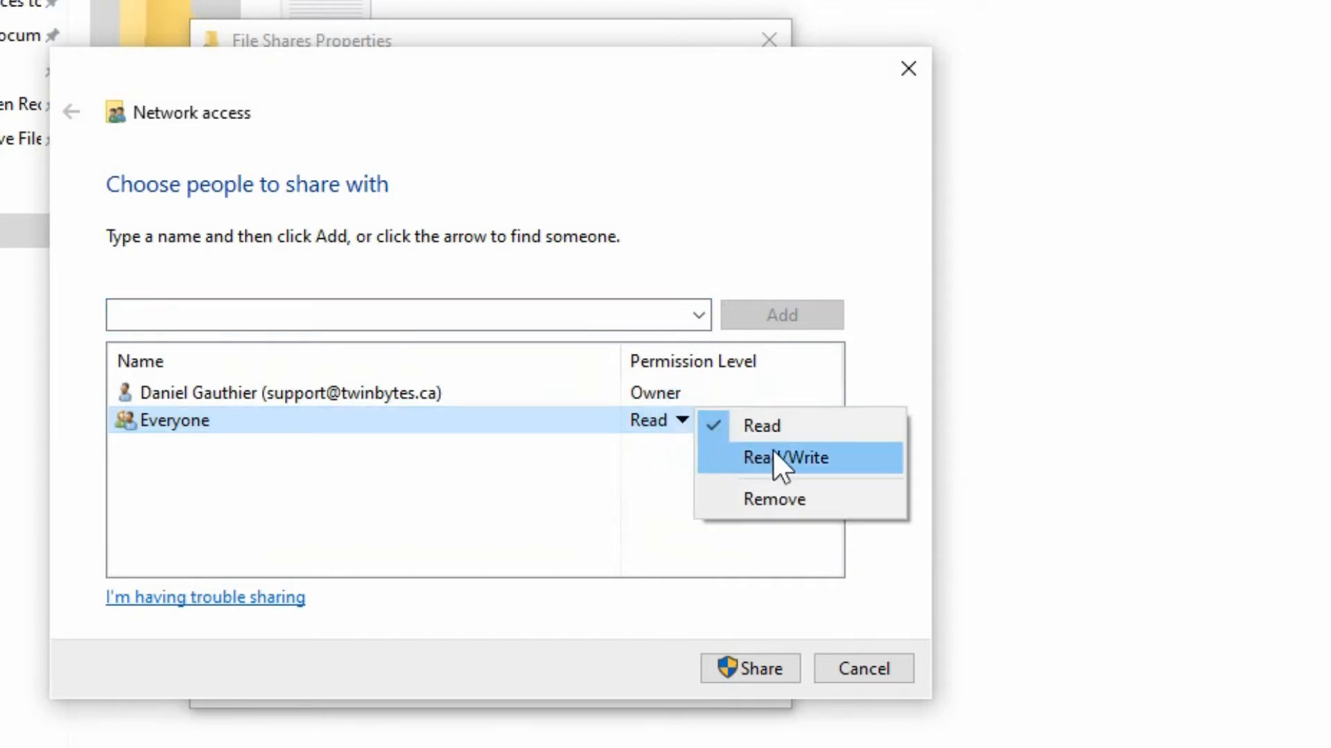
{"action": "left_click", "coordinate": [790, 459]}
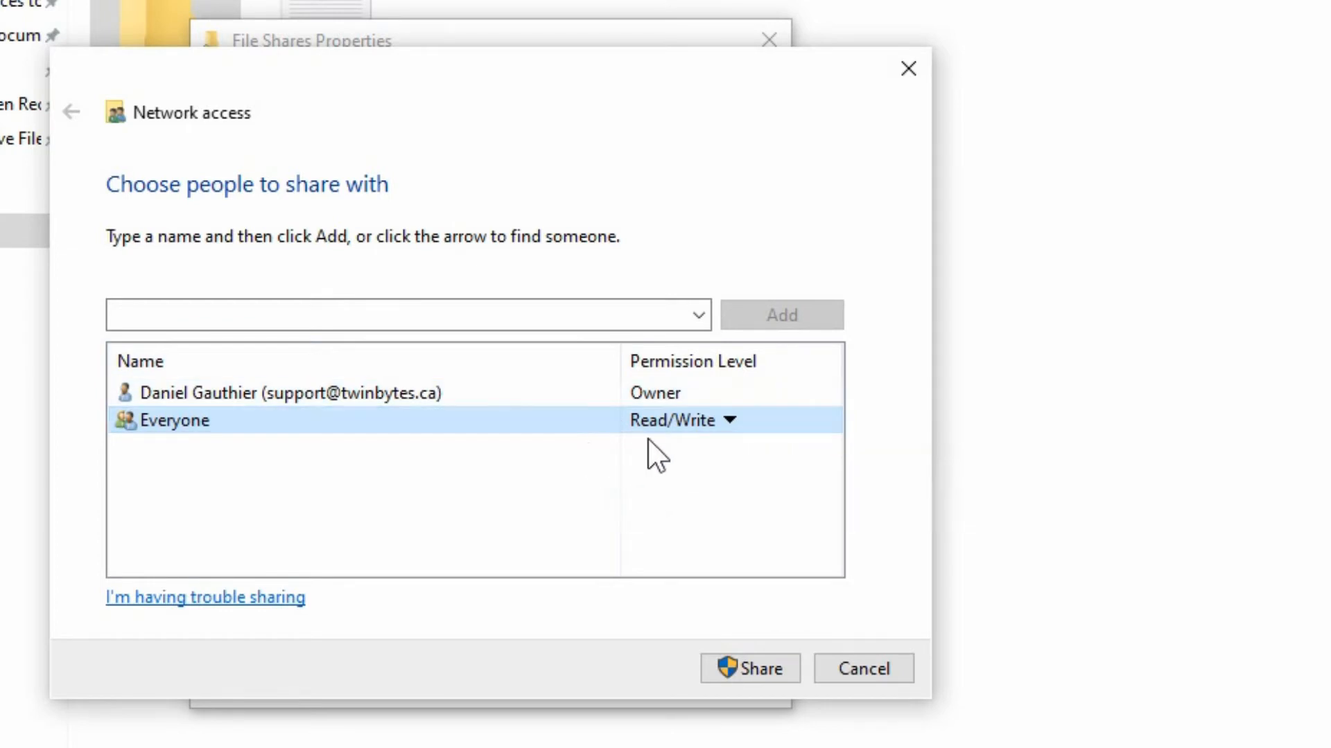
{"action": "left_click", "coordinate": [677, 427]}
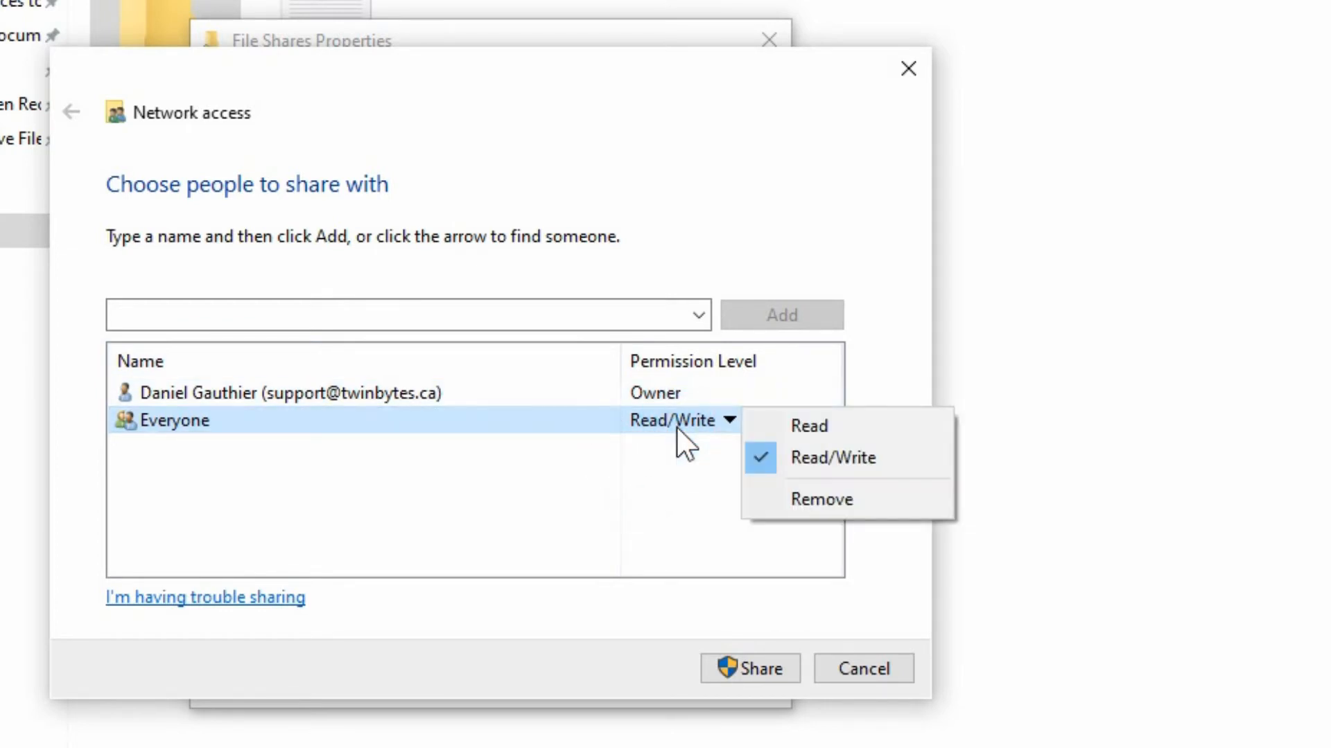
{"action": "left_click", "coordinate": [559, 458]}
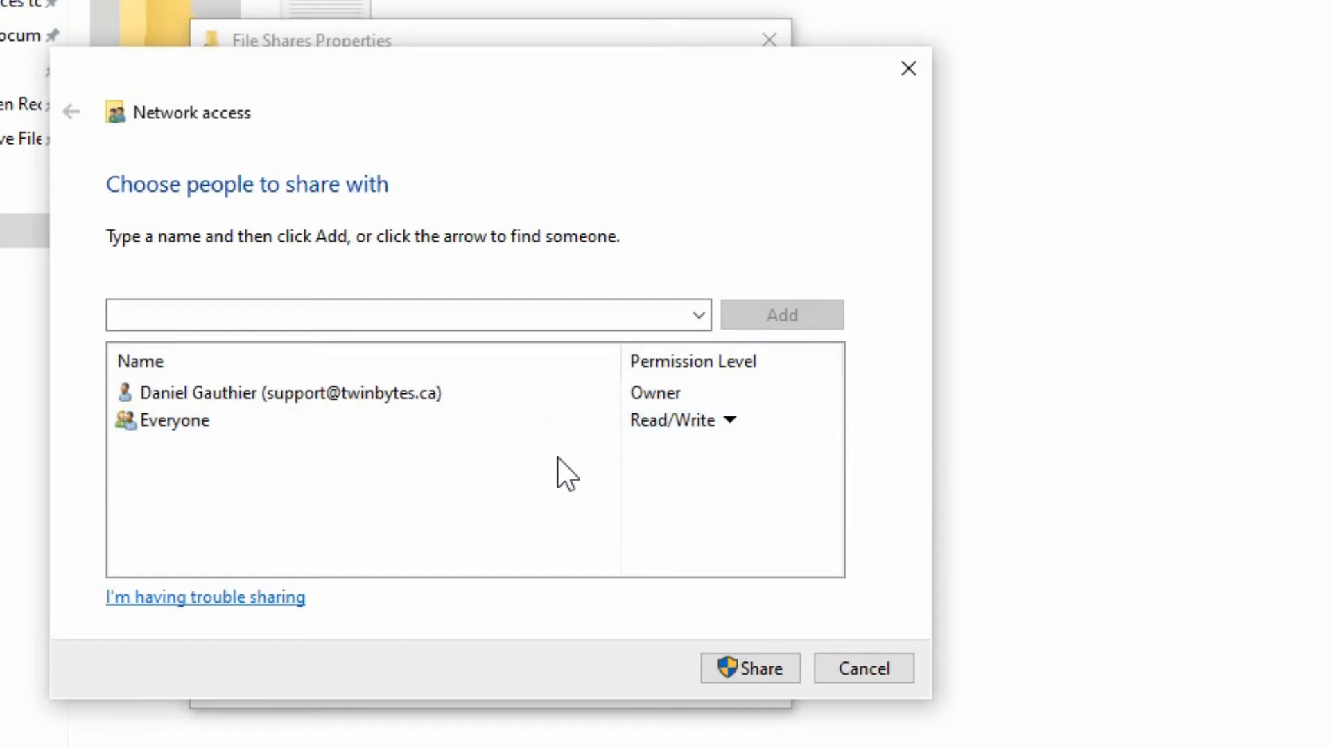
{"action": "left_click", "coordinate": [714, 667]}
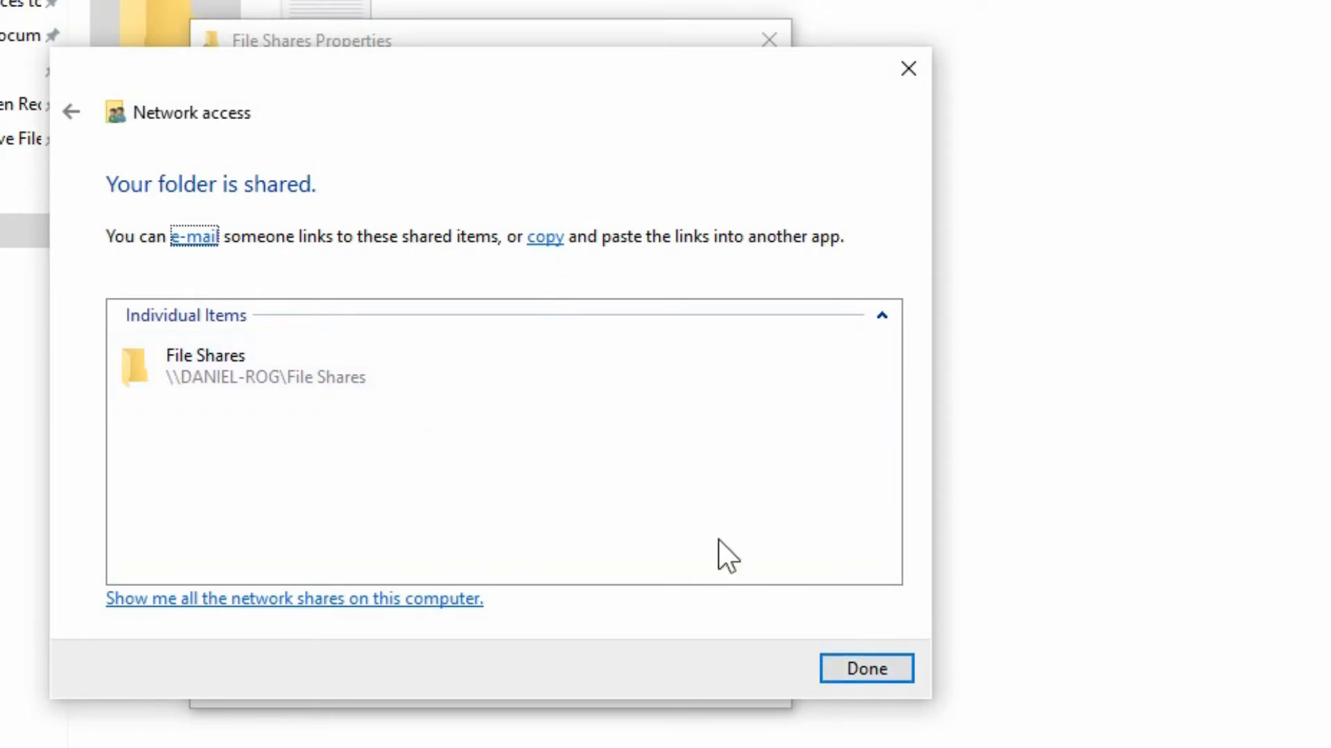
{"action": "left_click", "coordinate": [872, 666]}
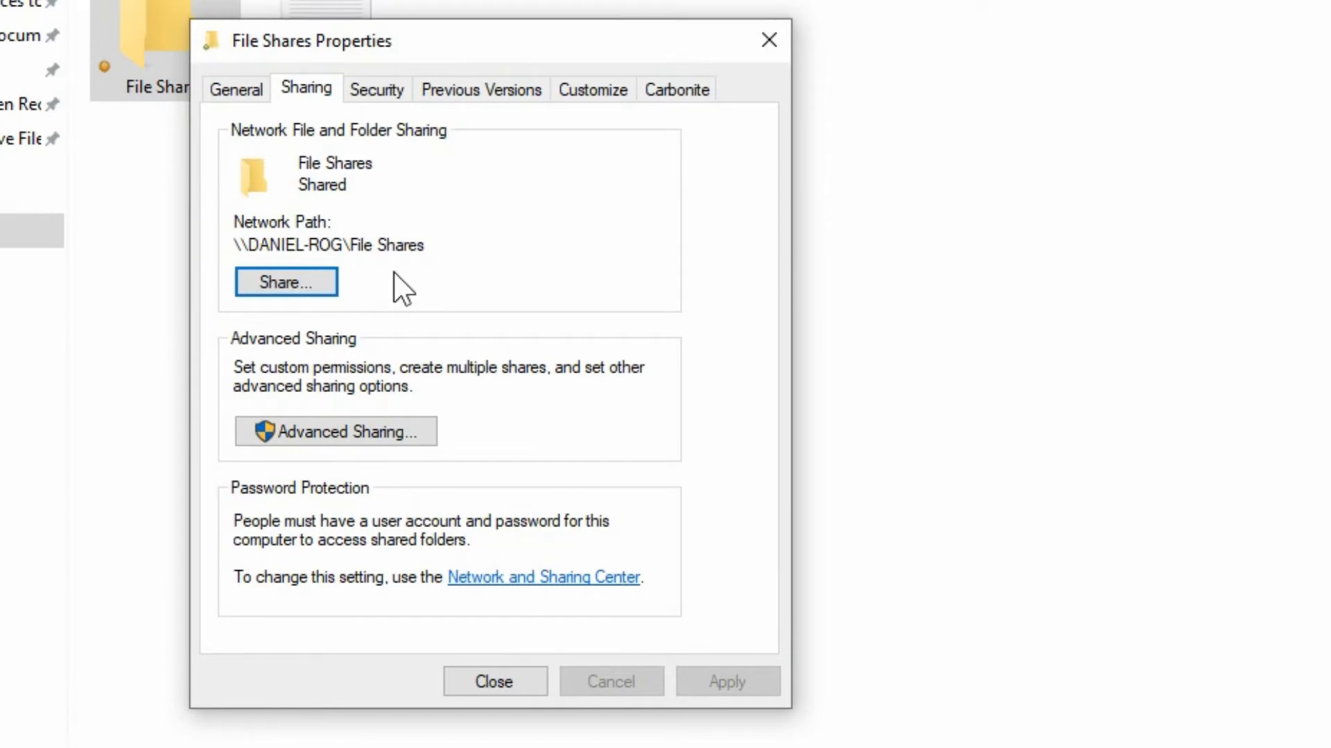
Review the folder's Advanced Sharing settings and its share permissions for Everyone.
{"action": "left_click", "coordinate": [387, 431]}
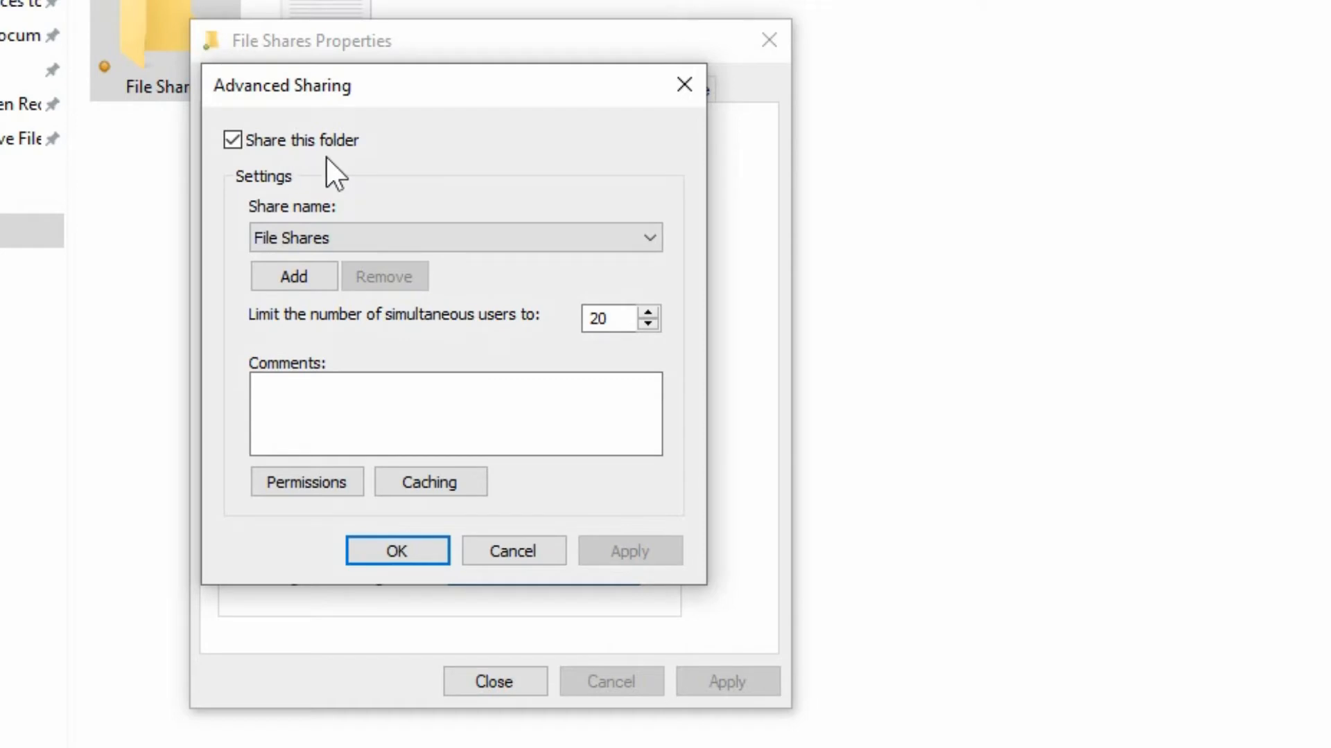
{"action": "left_click", "coordinate": [360, 235]}
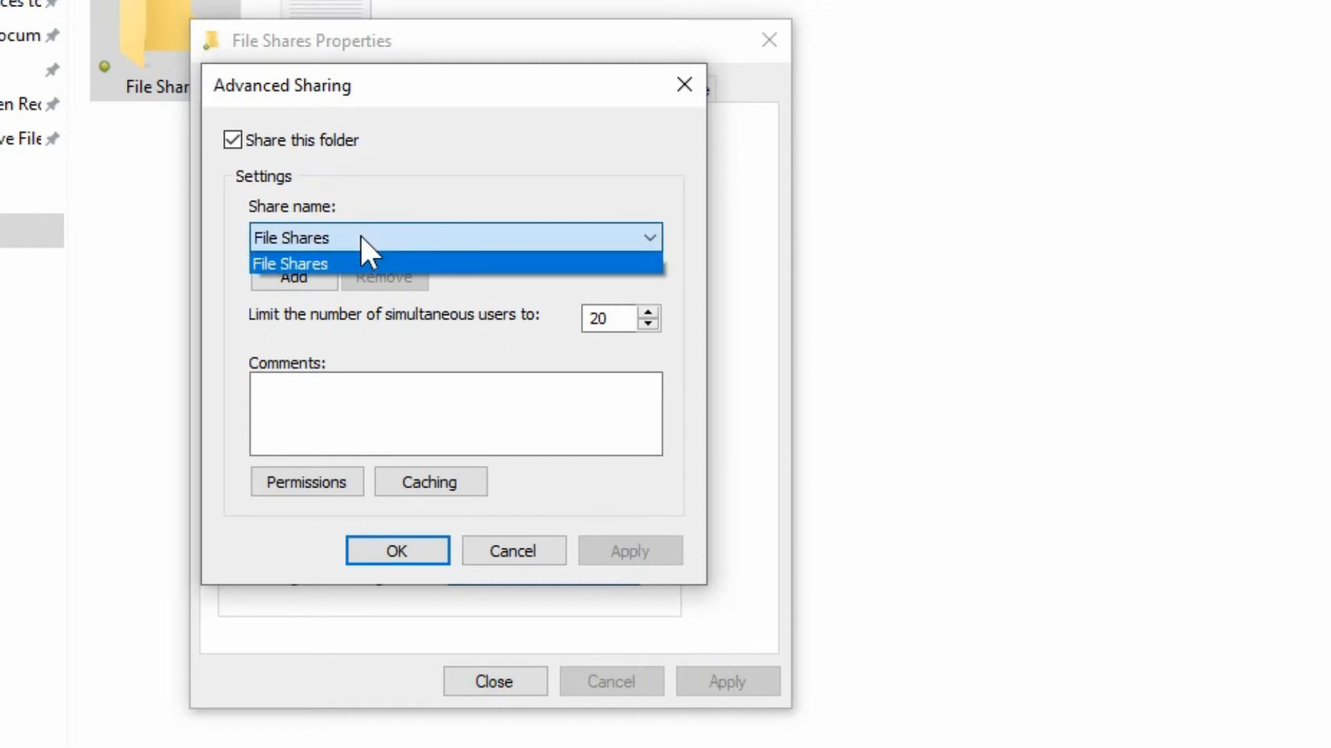
{"action": "left_click", "coordinate": [360, 235]}
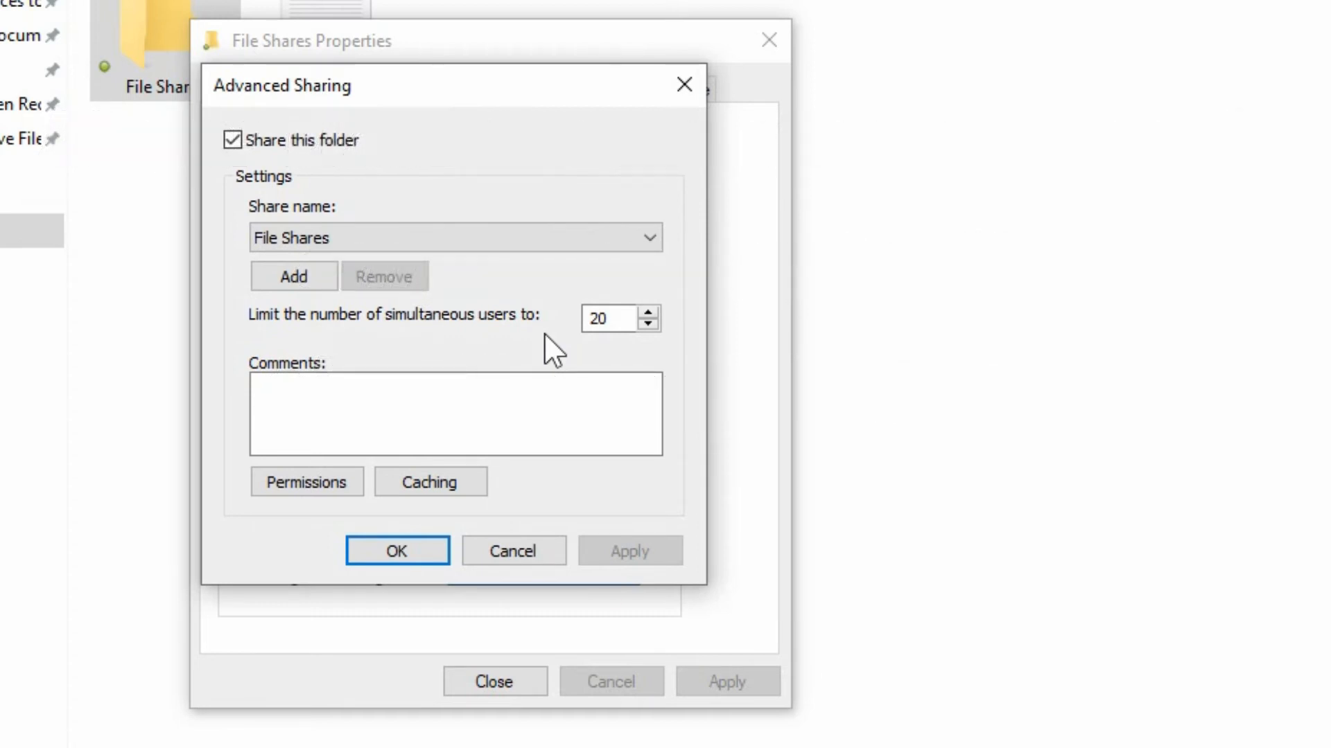
{"action": "left_click", "coordinate": [303, 482]}
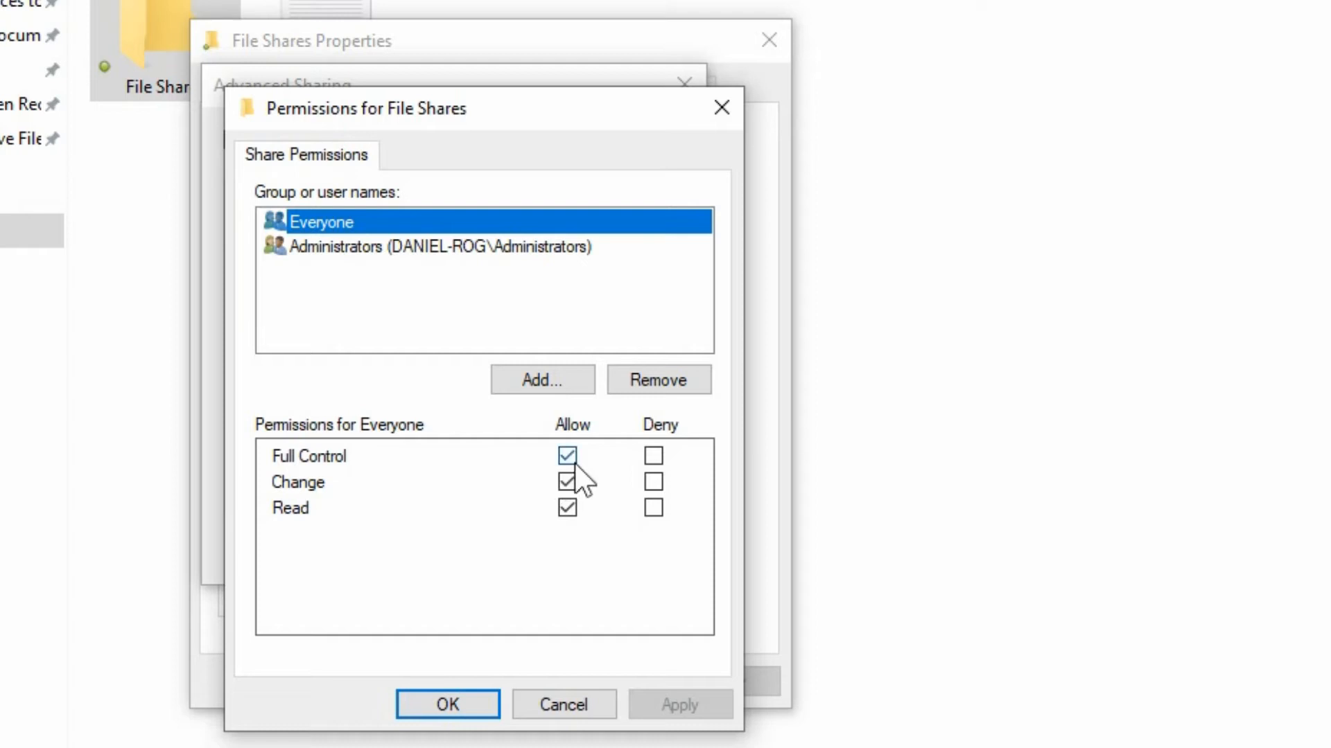
{"action": "left_click", "coordinate": [476, 702]}
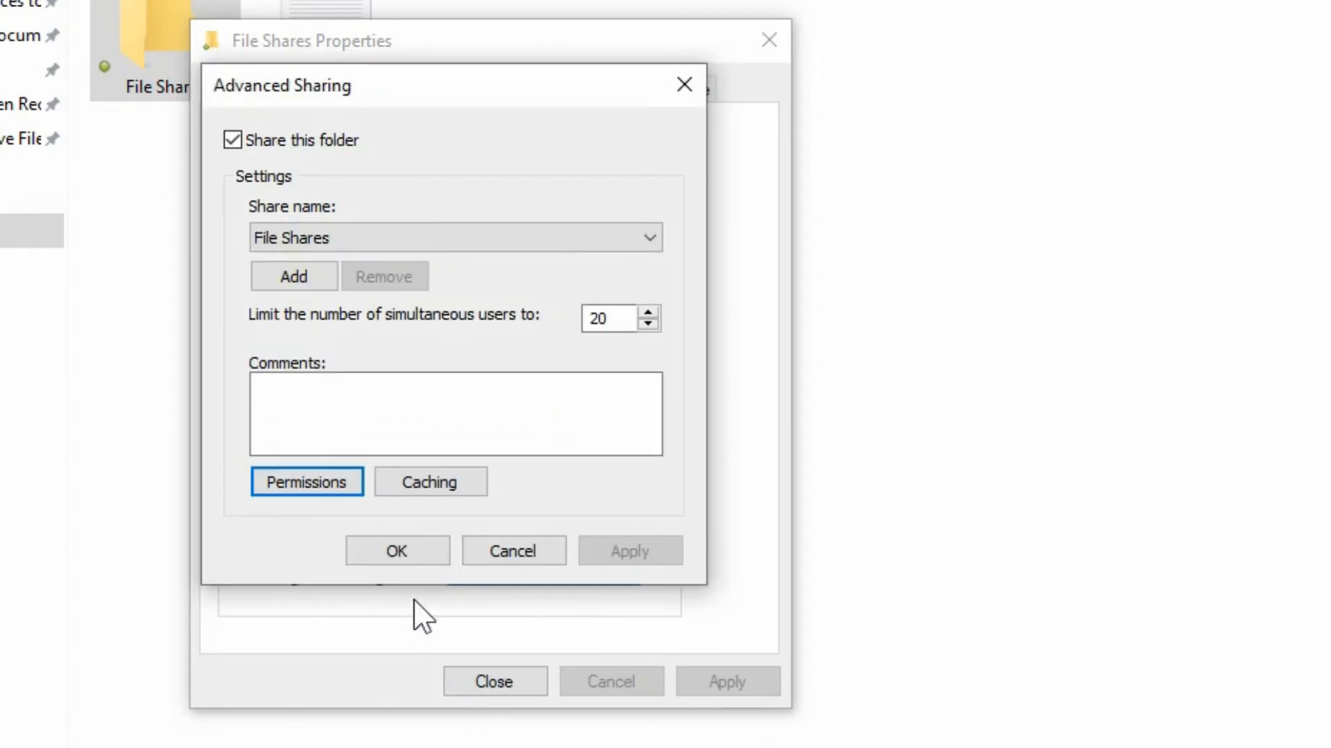
{"action": "left_click", "coordinate": [408, 546]}
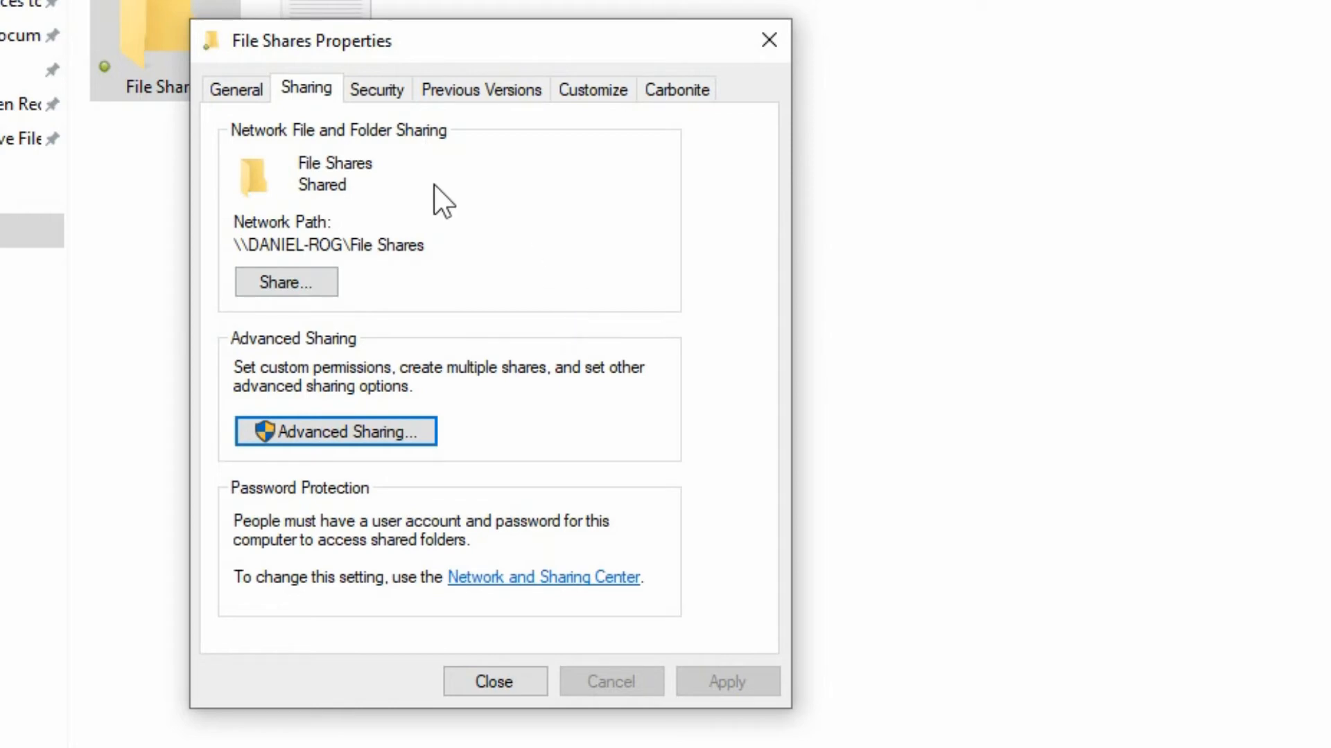
Review each group's permissions in the folder's security settings.
{"action": "left_click", "coordinate": [369, 90]}
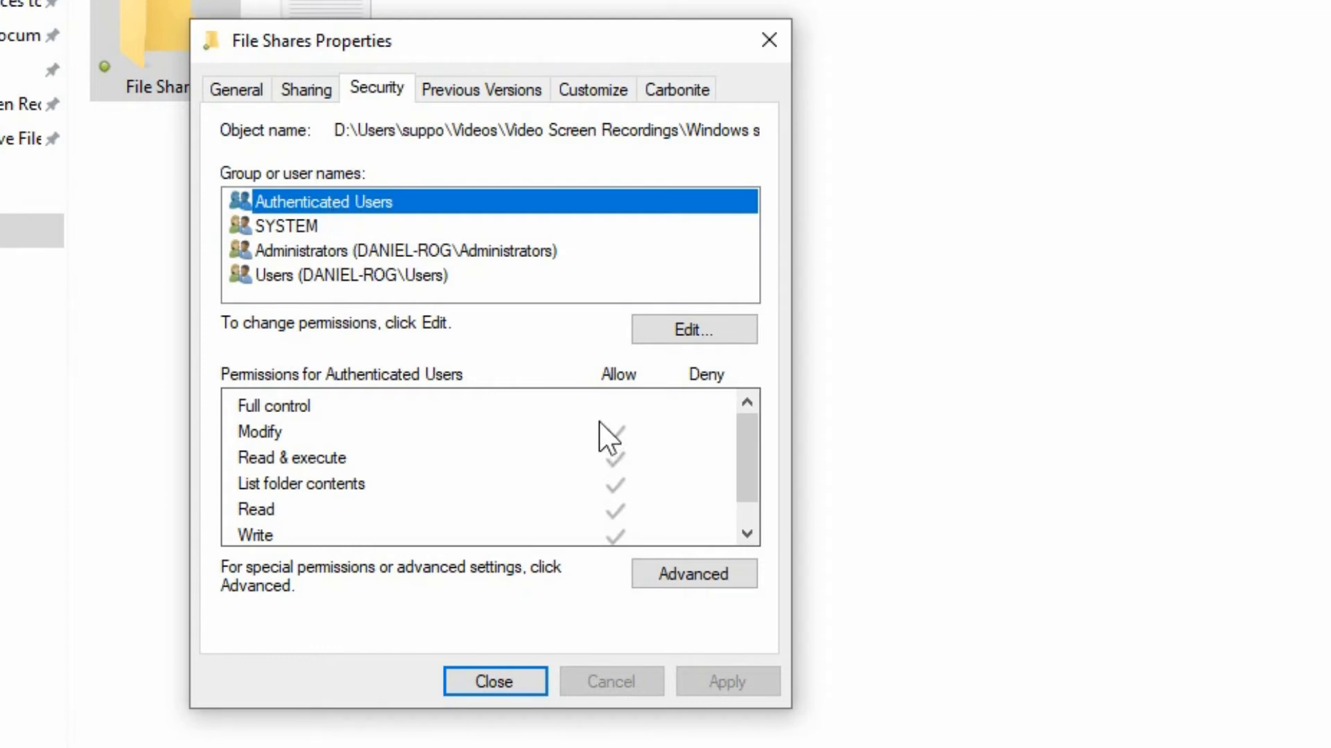
{"action": "left_click", "coordinate": [612, 407]}
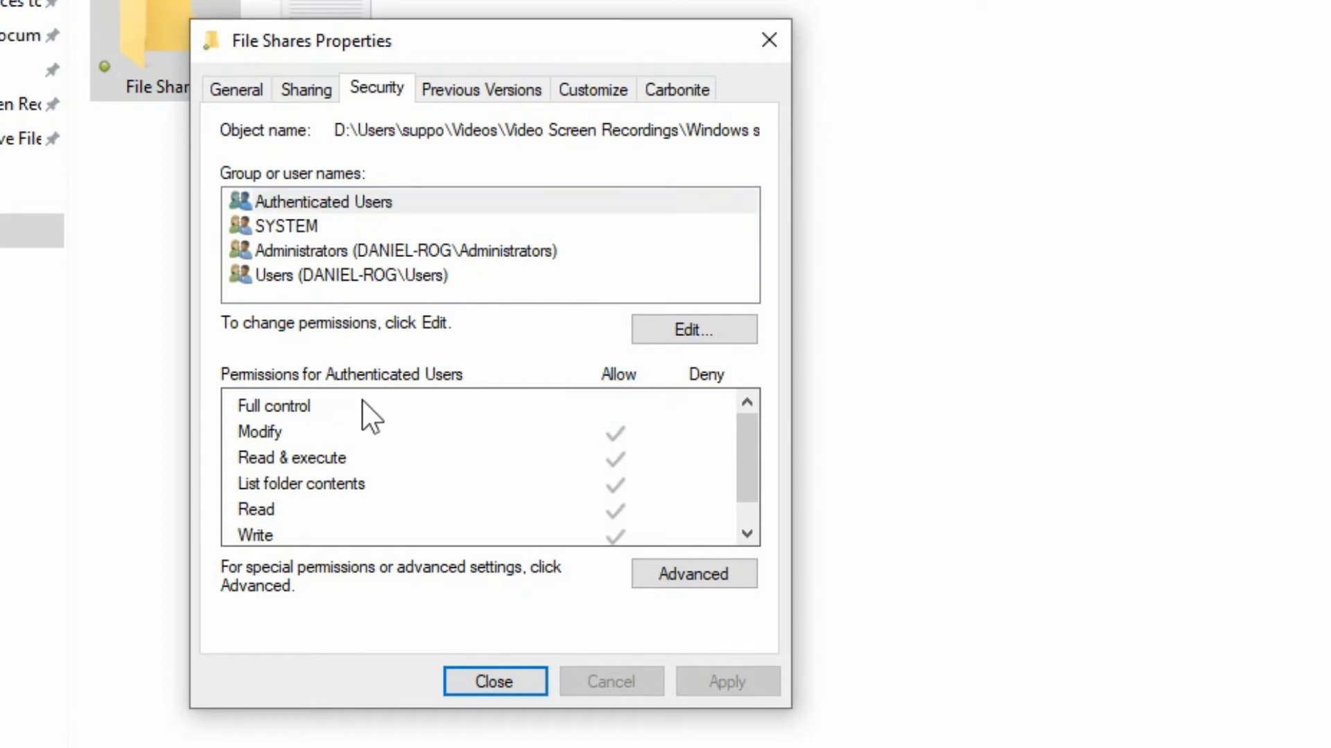
{"action": "left_click", "coordinate": [369, 251]}
{"action": "left_click", "coordinate": [349, 275]}
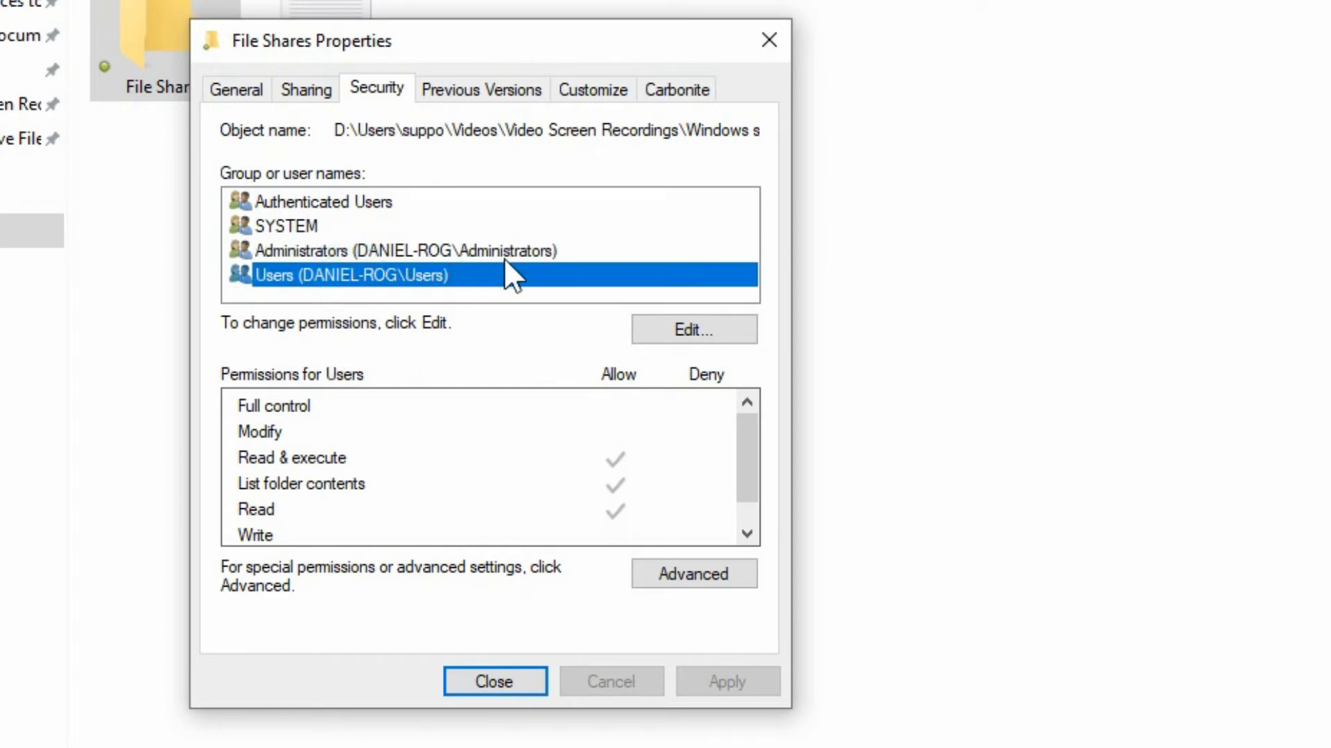
{"action": "left_click", "coordinate": [438, 252]}
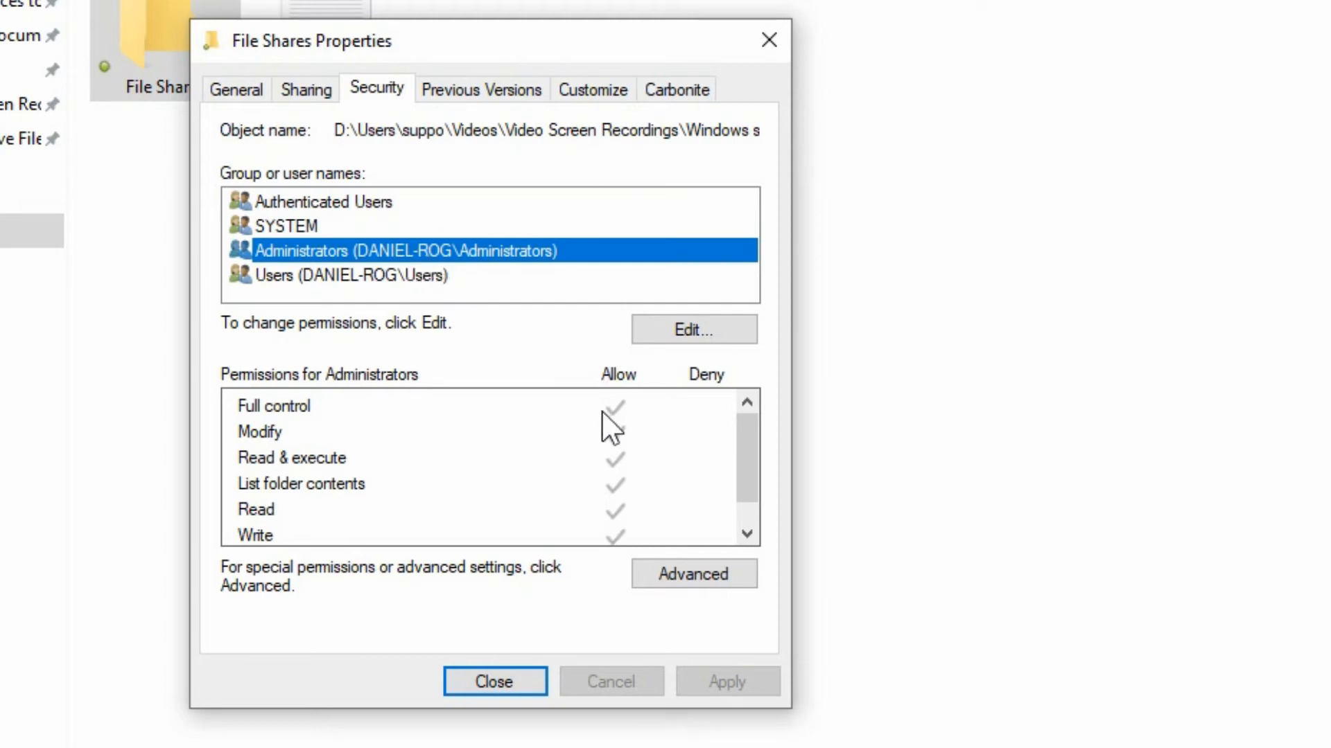
{"action": "left_click", "coordinate": [455, 202]}
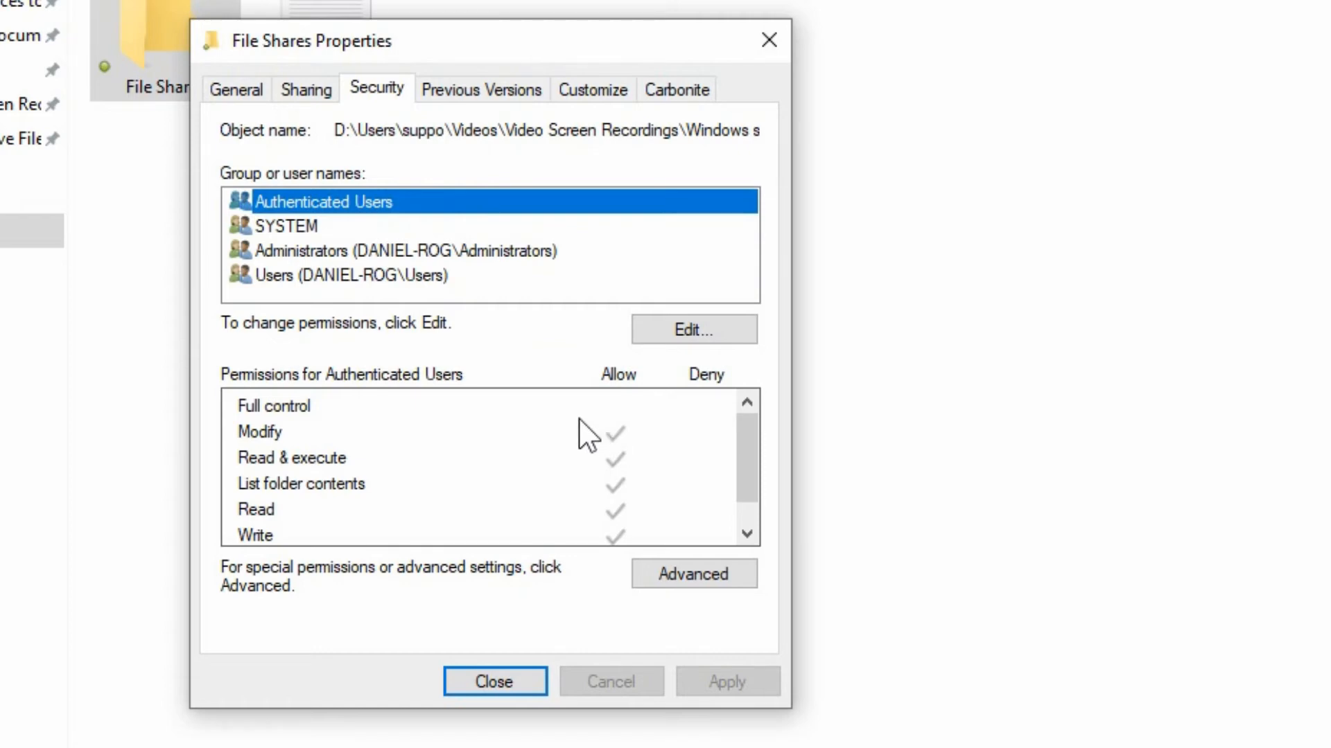
Edit the security permissions and remove Everyone and SYSTEM from the group list.
{"action": "left_click", "coordinate": [676, 331]}
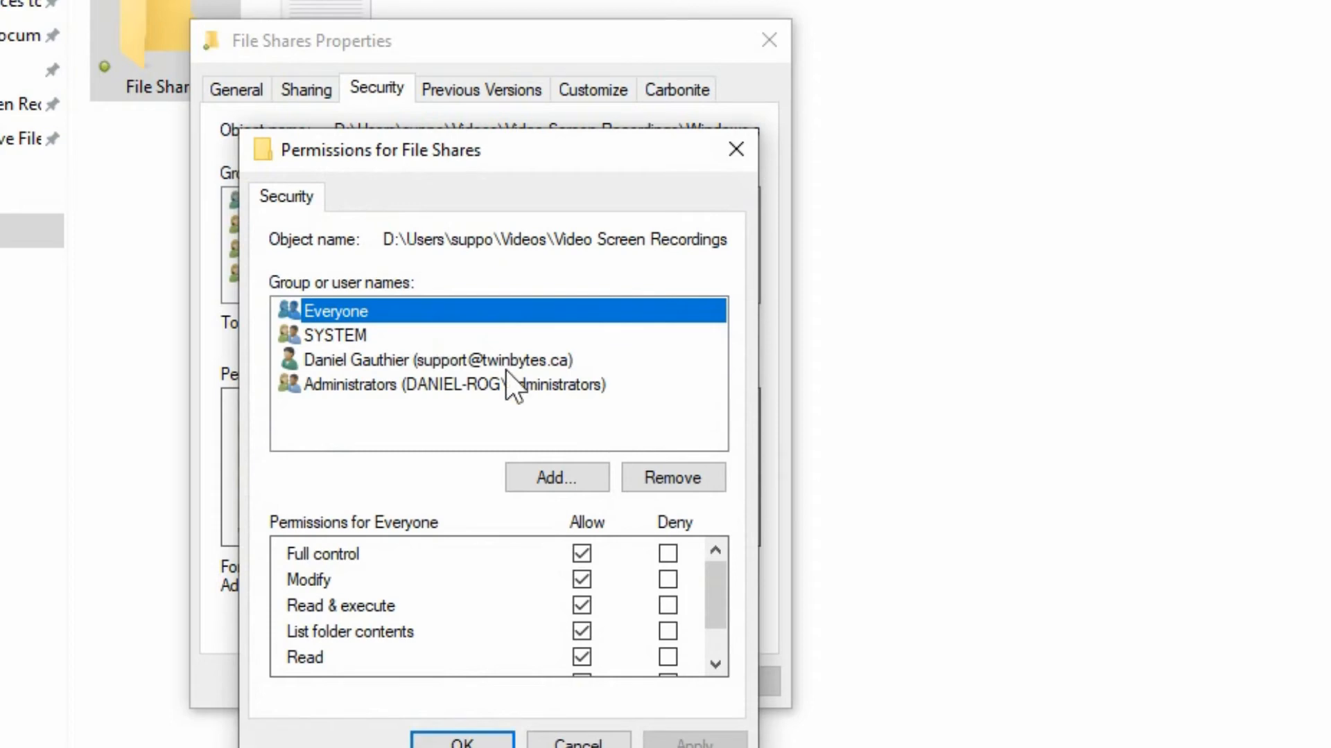
{"action": "left_click", "coordinate": [673, 478]}
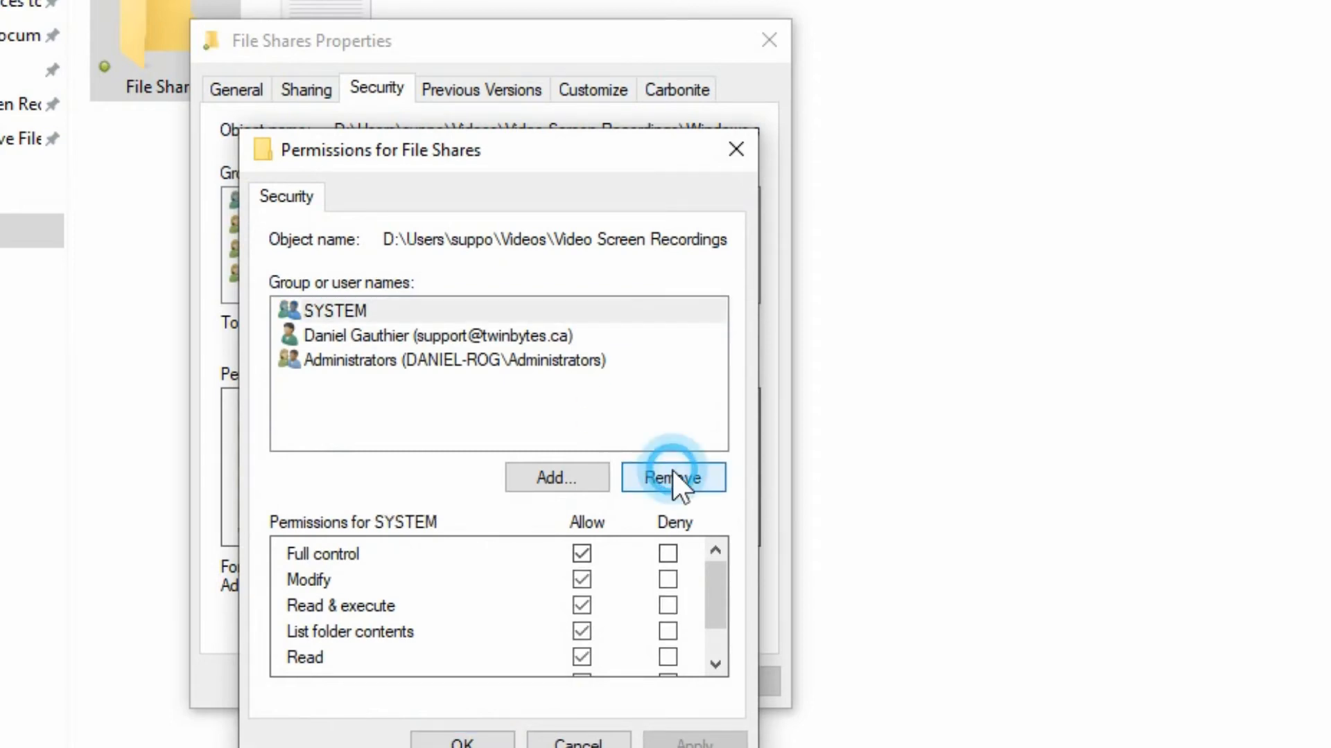
{"action": "left_click", "coordinate": [377, 312]}
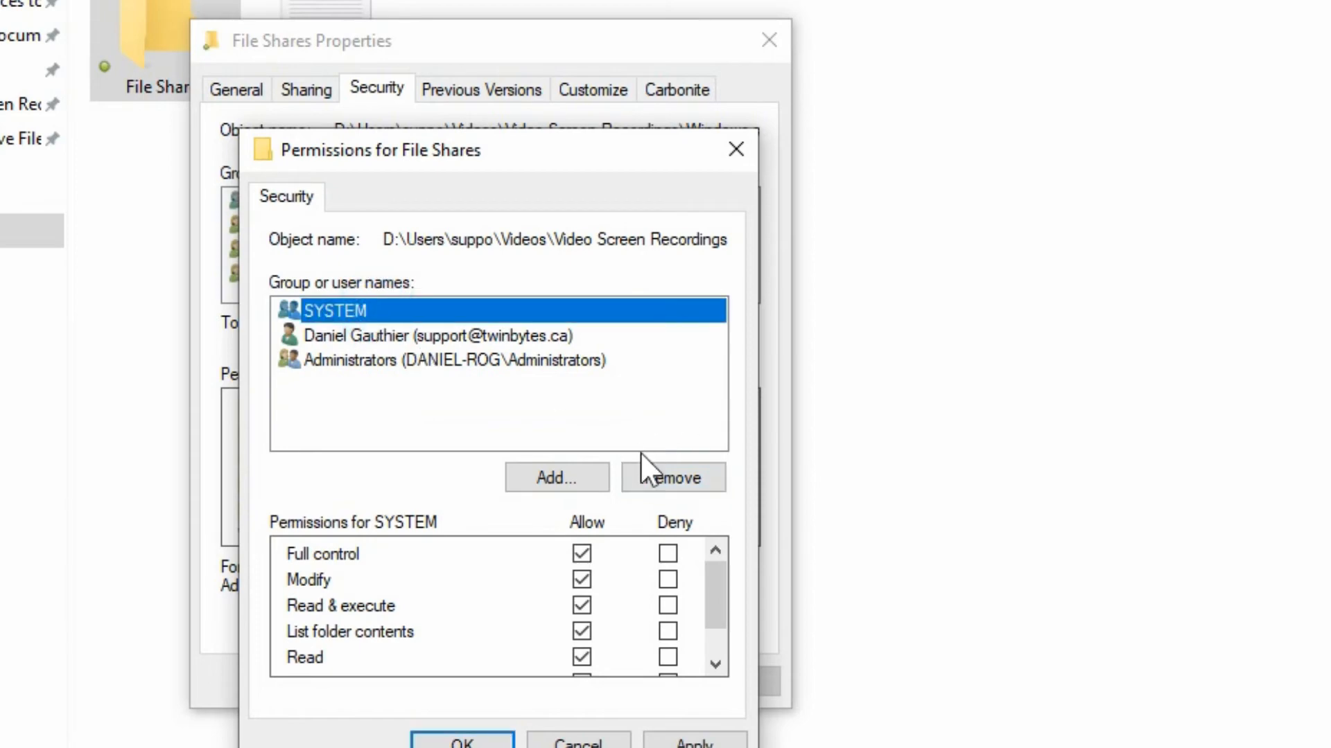
{"action": "left_click", "coordinate": [661, 478]}
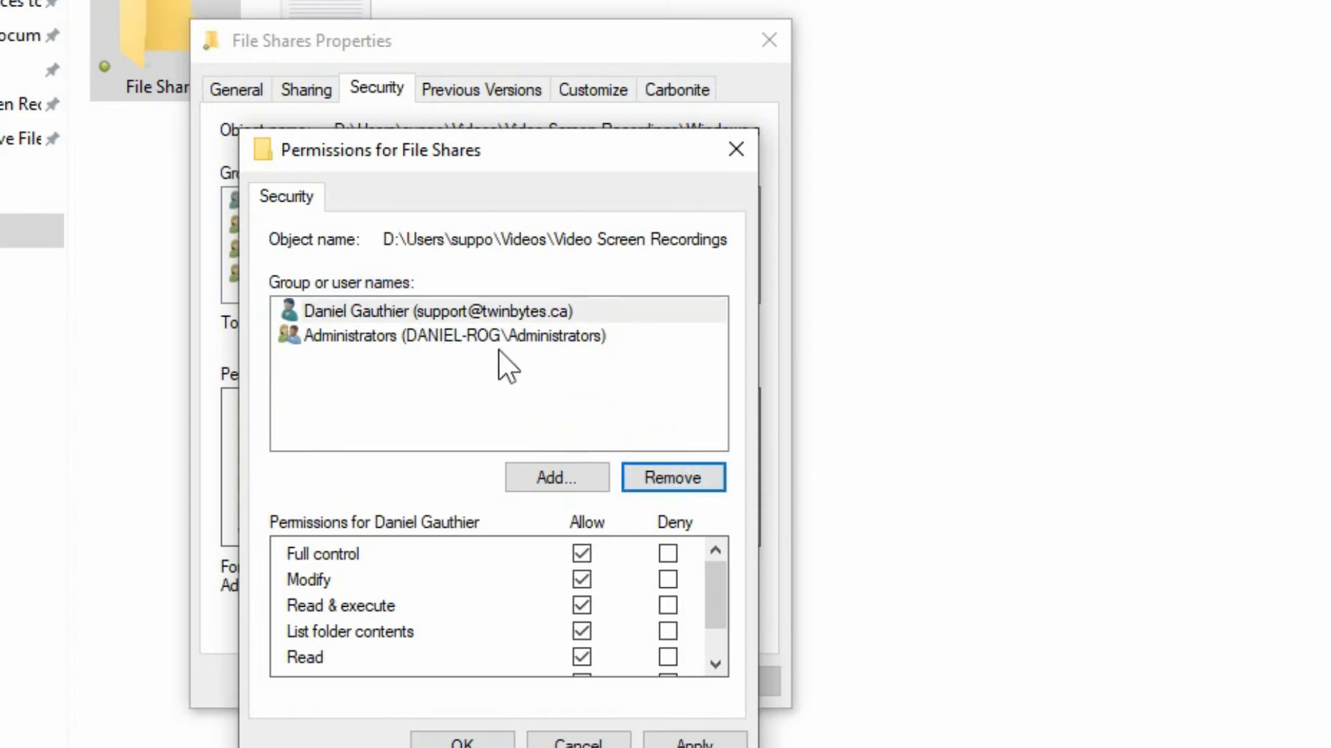
Clear Full control for the owner's user account, apply and confirm the security permissions.
{"action": "left_click", "coordinate": [440, 331]}
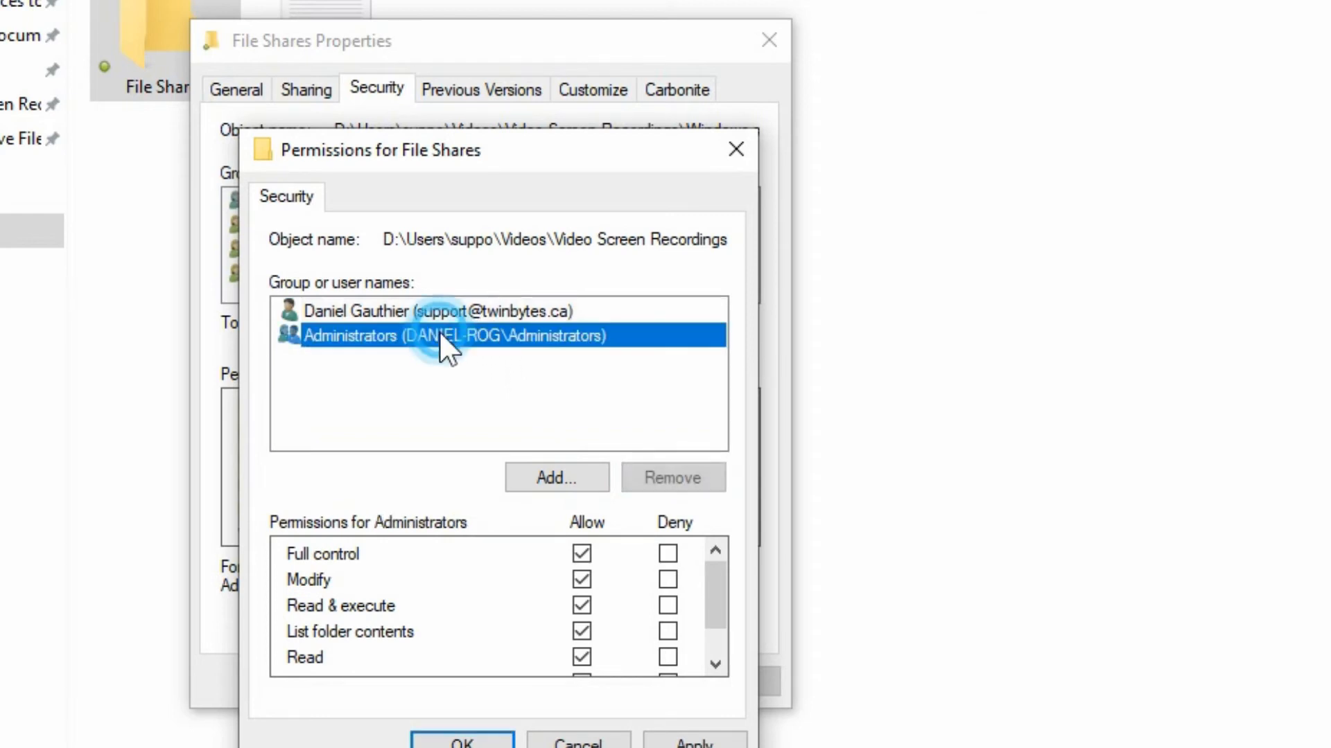
{"action": "left_click", "coordinate": [379, 311]}
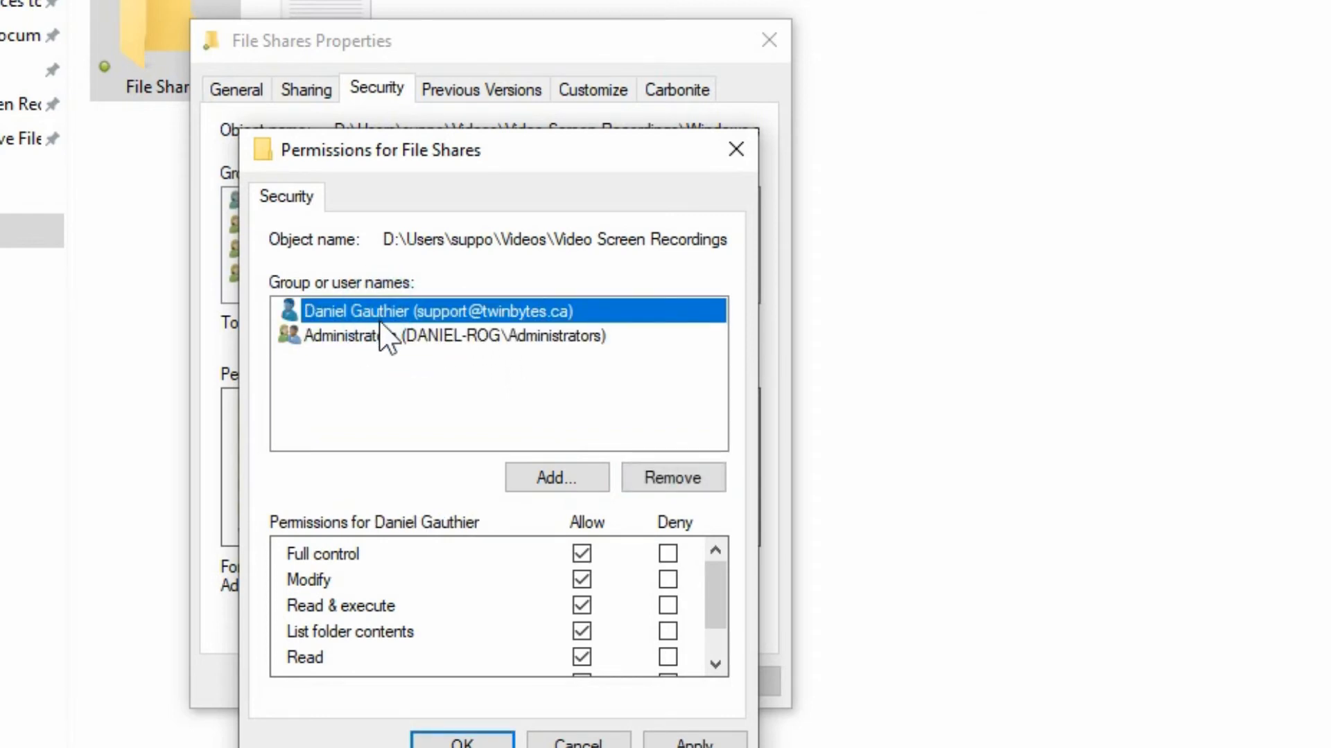
{"action": "left_click", "coordinate": [587, 554]}
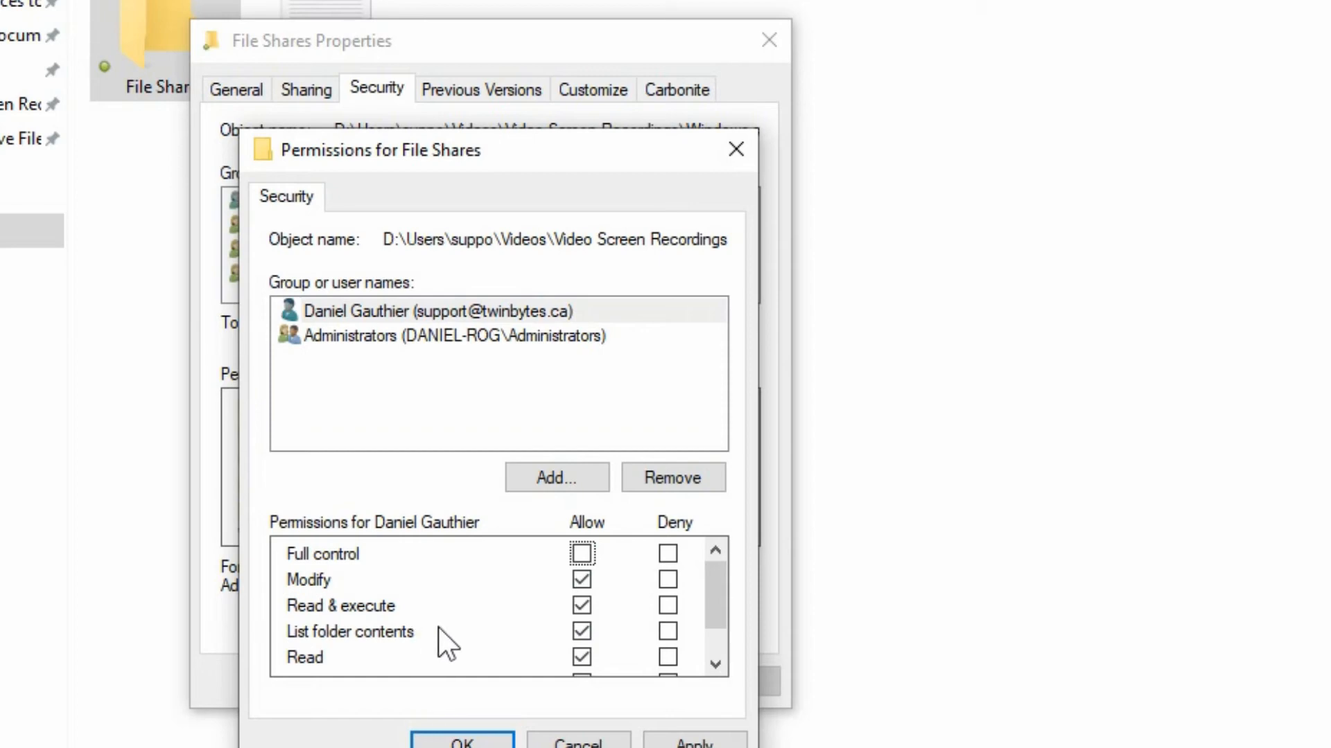
{"action": "left_click", "coordinate": [695, 742]}
{"action": "left_click", "coordinate": [460, 741]}
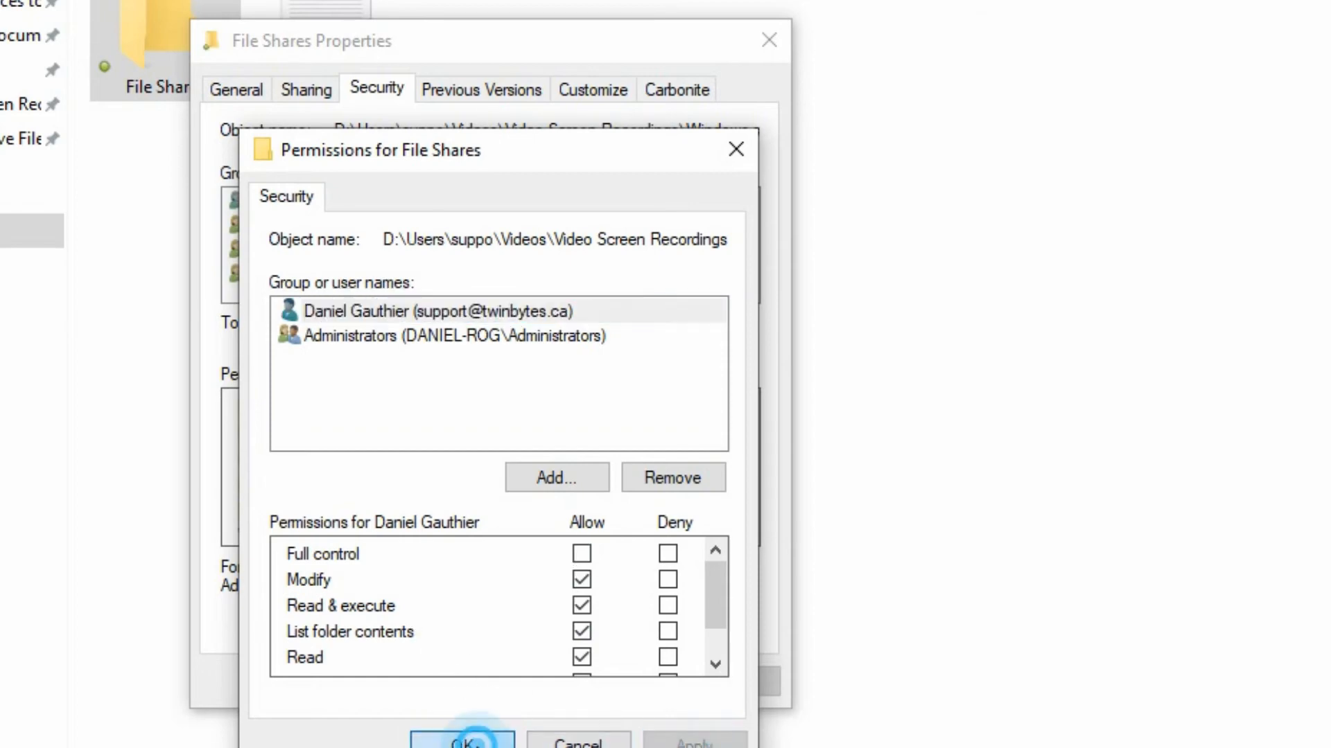
{"action": "left_click", "coordinate": [374, 208]}
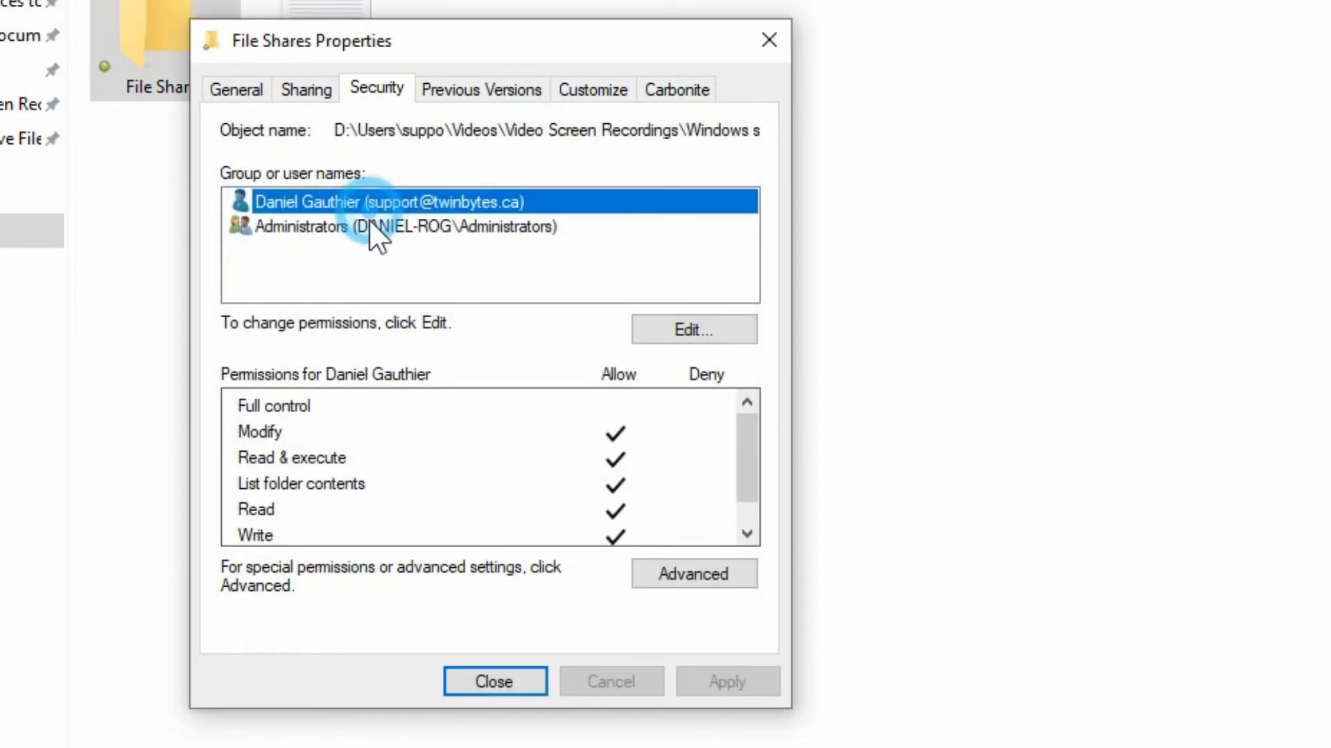
Compare the folder's security permissions for the owner's account and the Administrators group.
{"action": "left_click", "coordinate": [363, 226]}
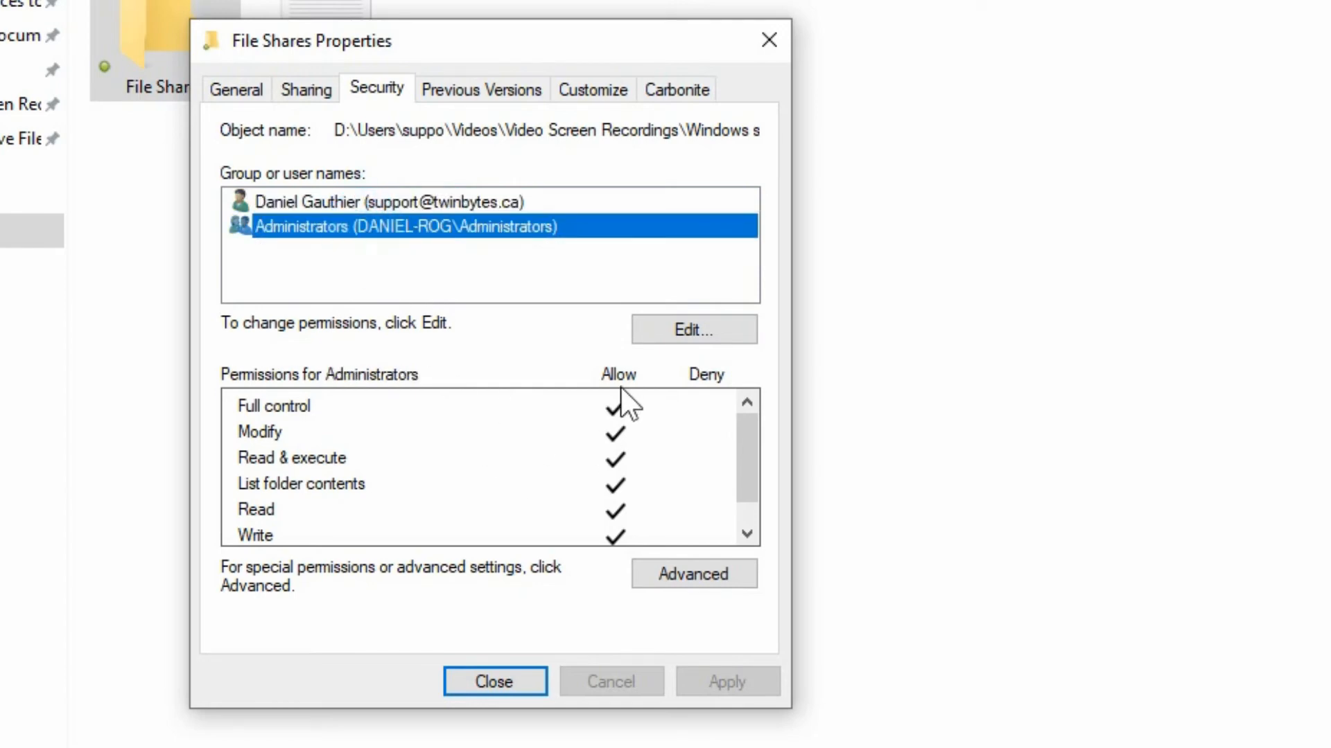
{"action": "left_click", "coordinate": [449, 209]}
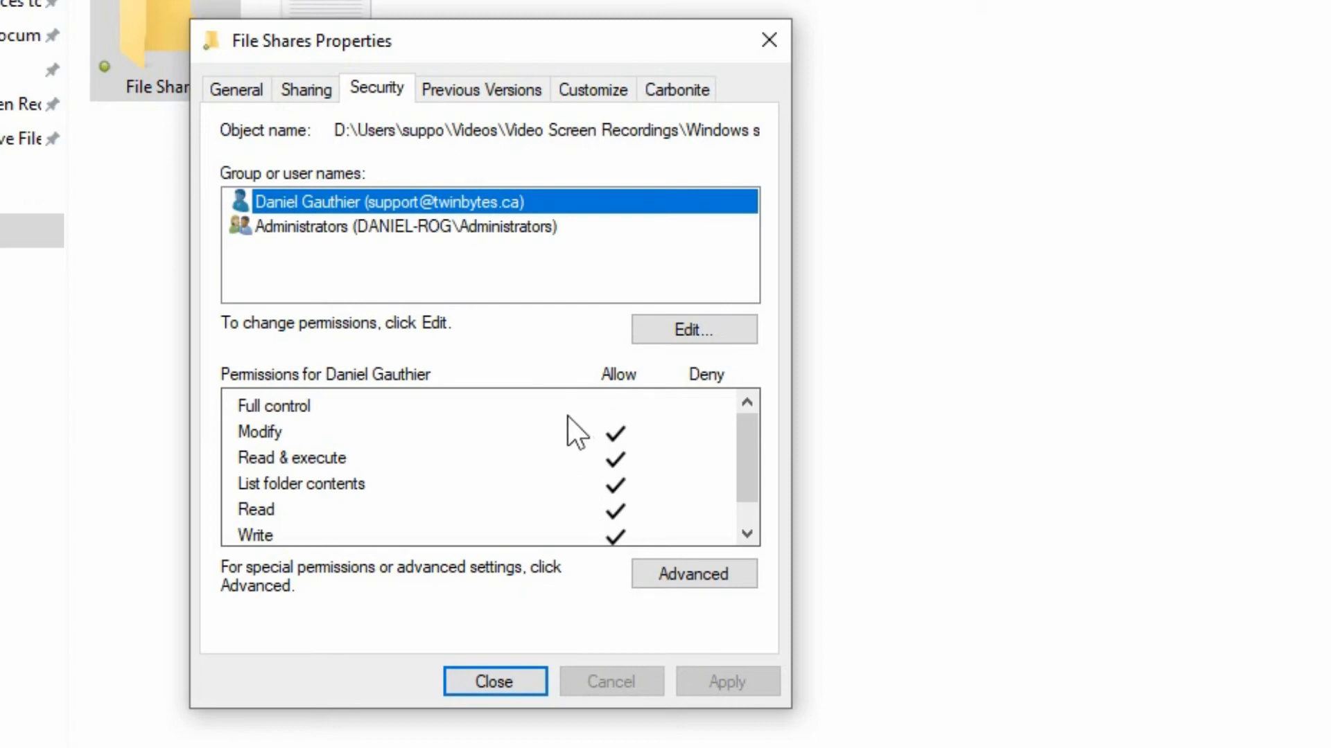
{"action": "left_click", "coordinate": [520, 416]}
{"action": "left_click", "coordinate": [471, 388]}
{"action": "left_click", "coordinate": [488, 229]}
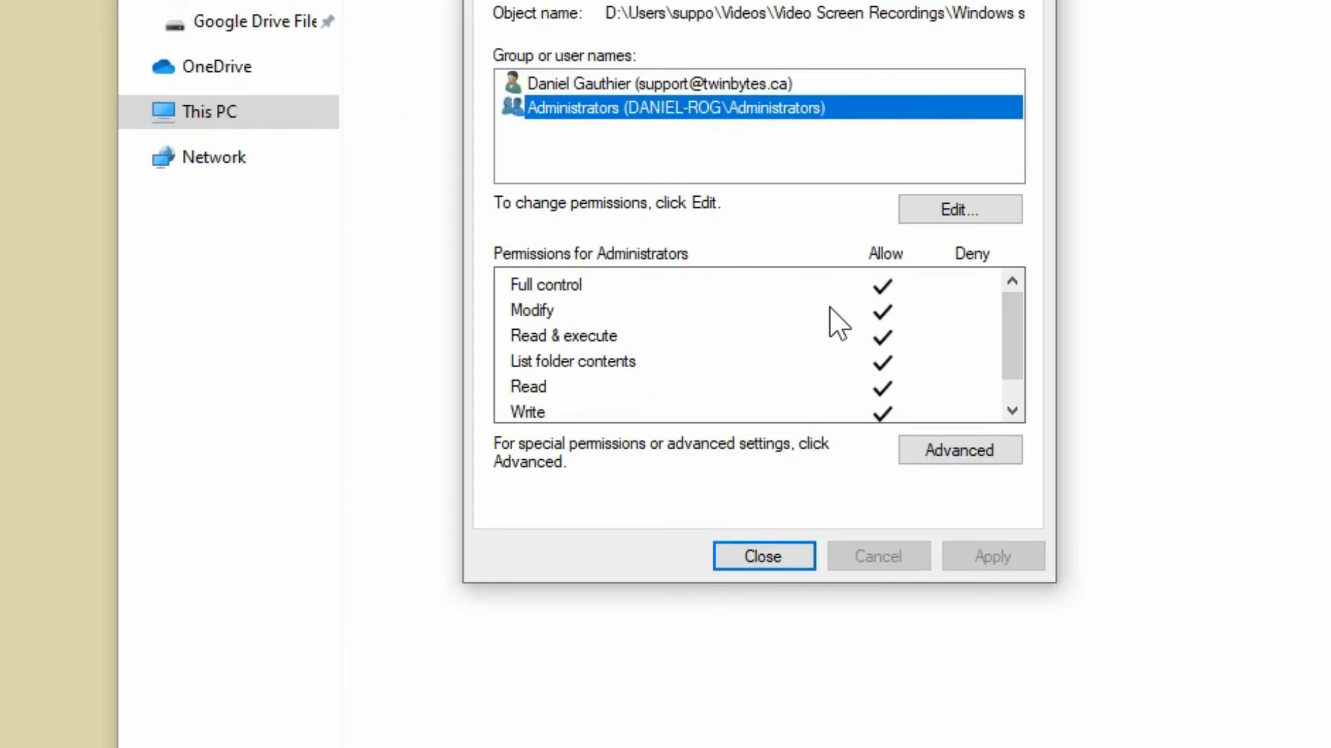
In the advanced security settings, replace all child object permission entries with inheritable ones from this folder and confirm.
{"action": "left_click", "coordinate": [914, 444]}
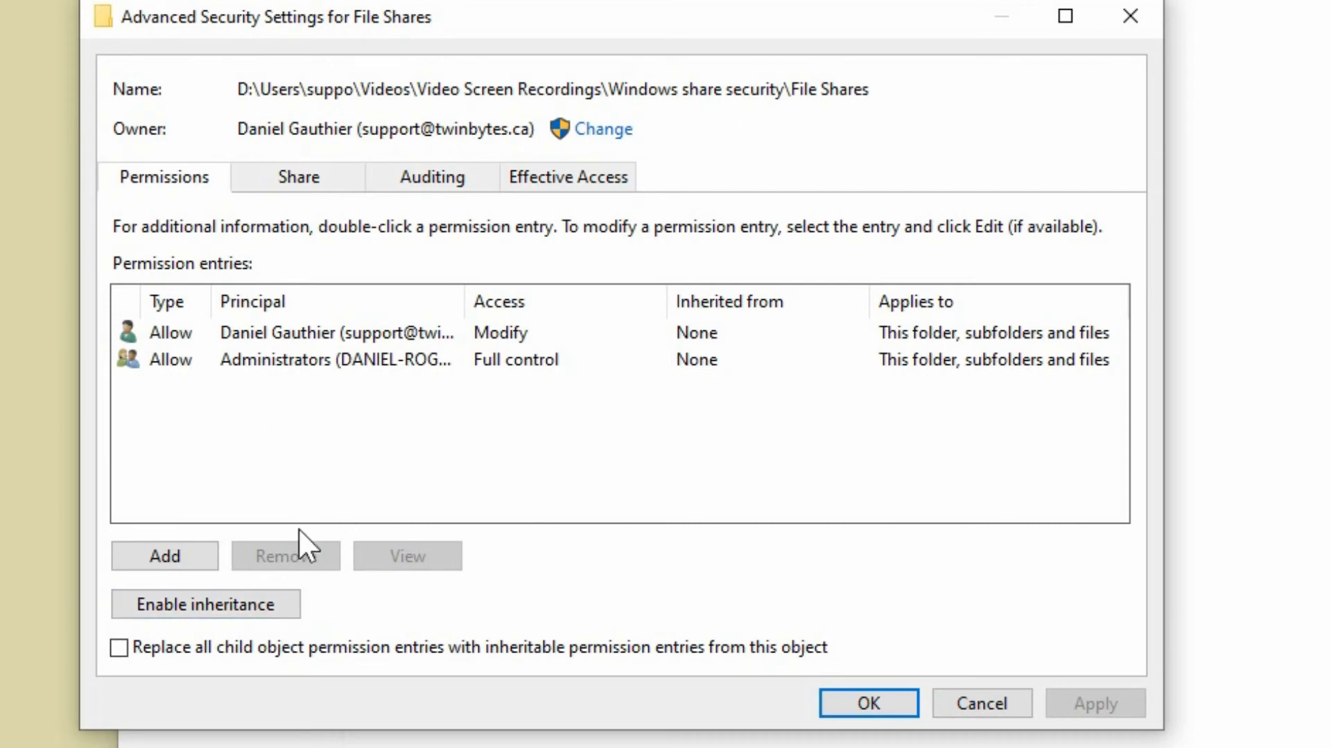
{"action": "left_click", "coordinate": [262, 601]}
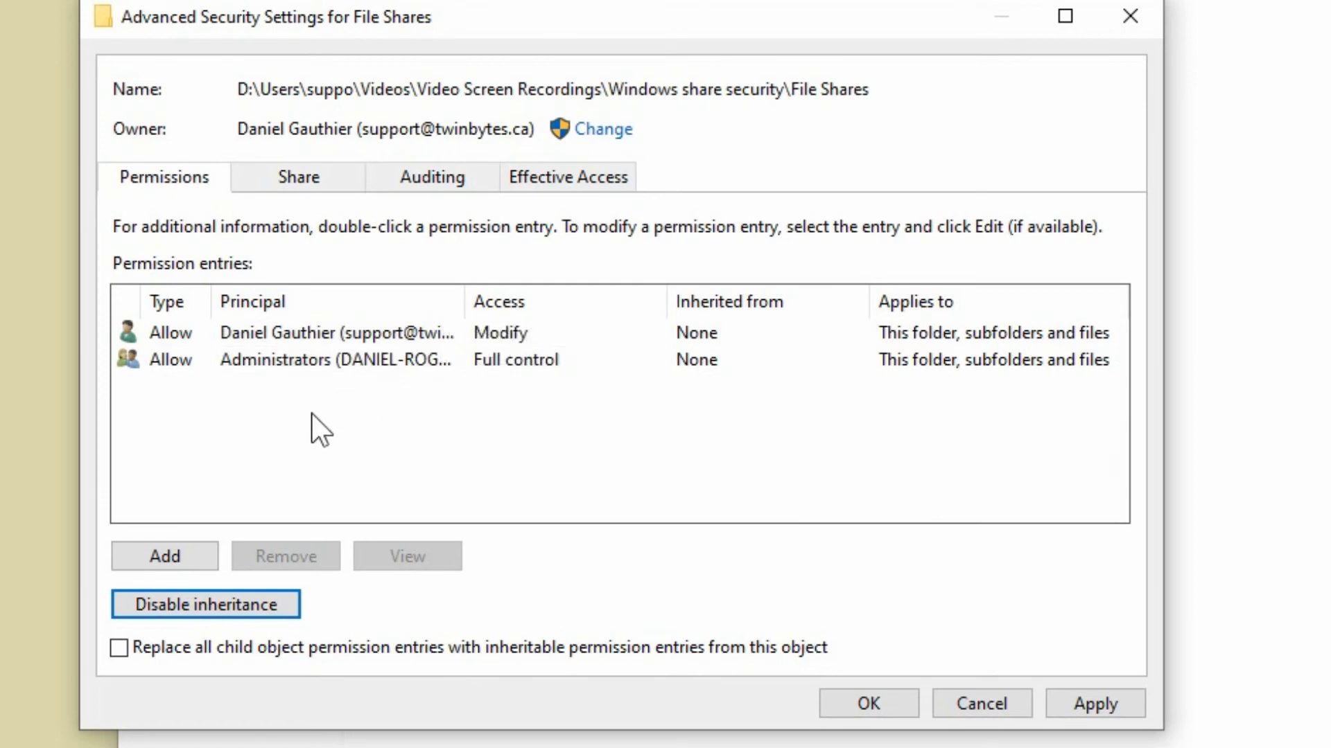
{"action": "left_click", "coordinate": [251, 607]}
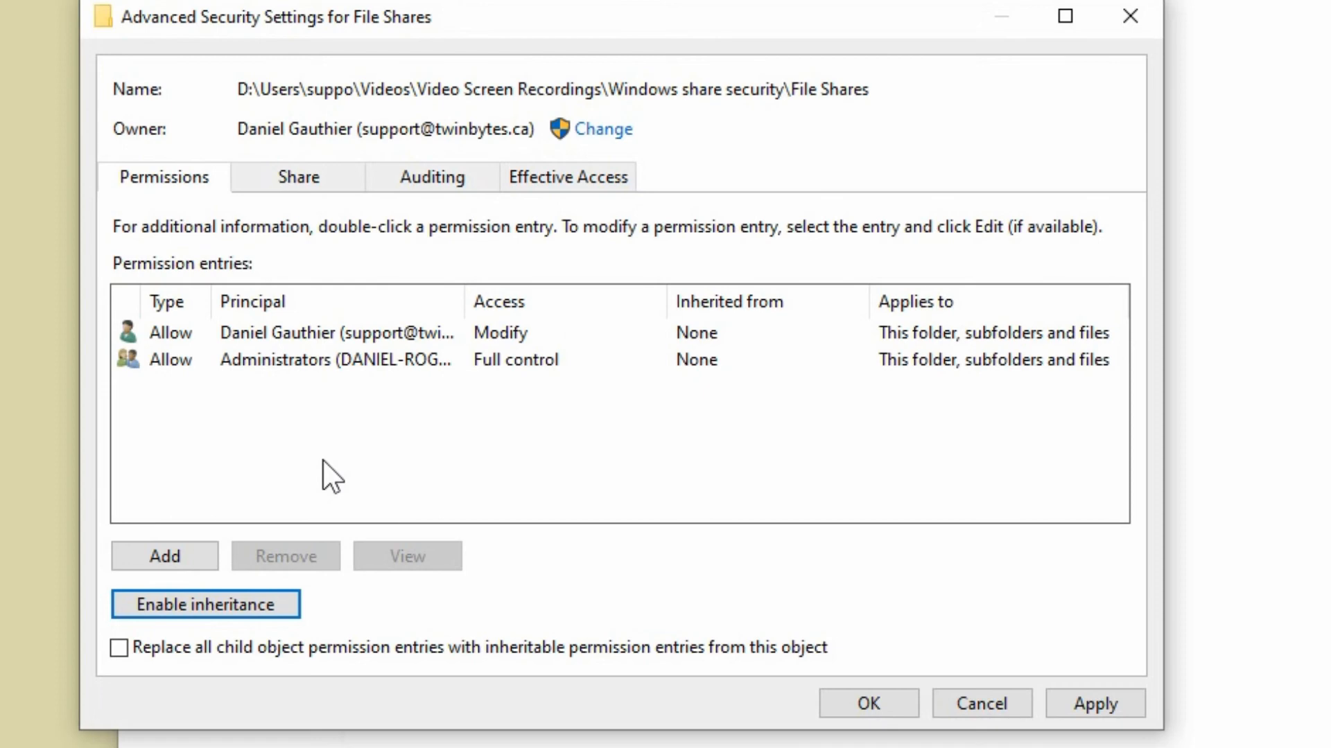
{"action": "left_click", "coordinate": [119, 649]}
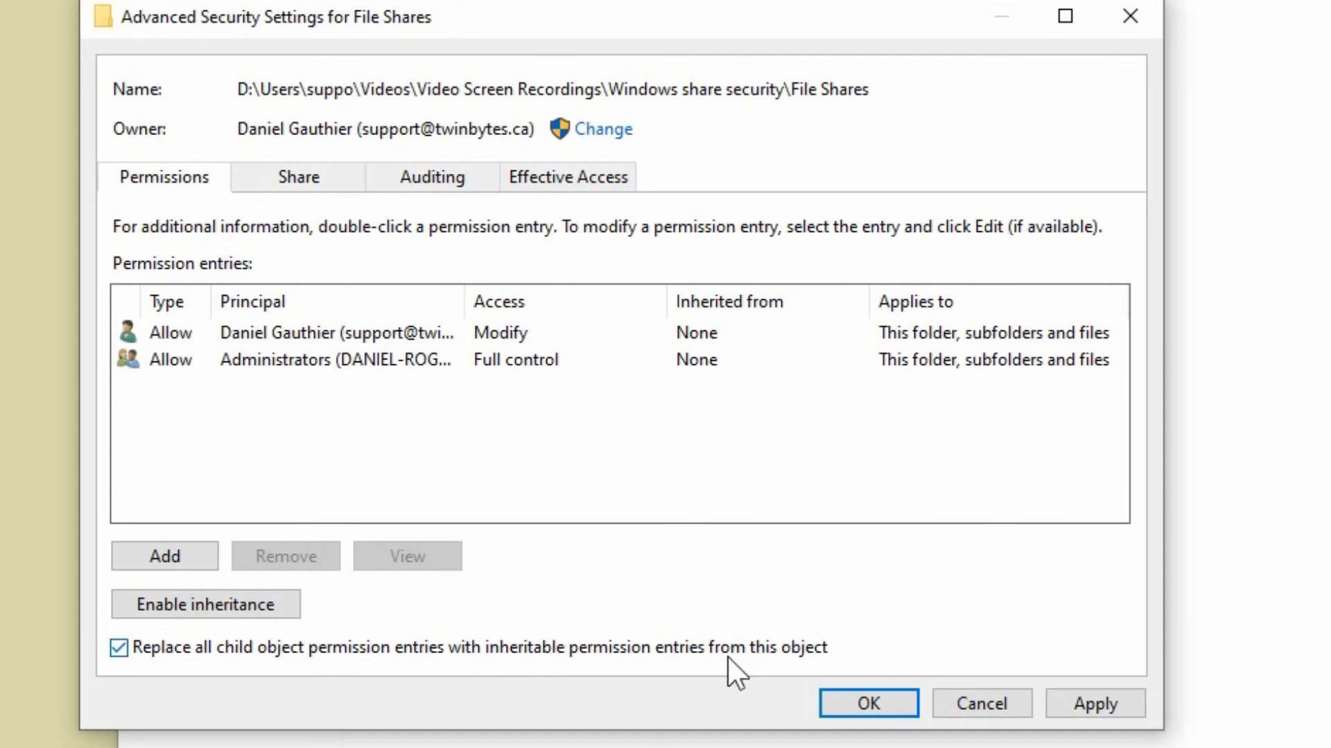
{"action": "left_click", "coordinate": [855, 703]}
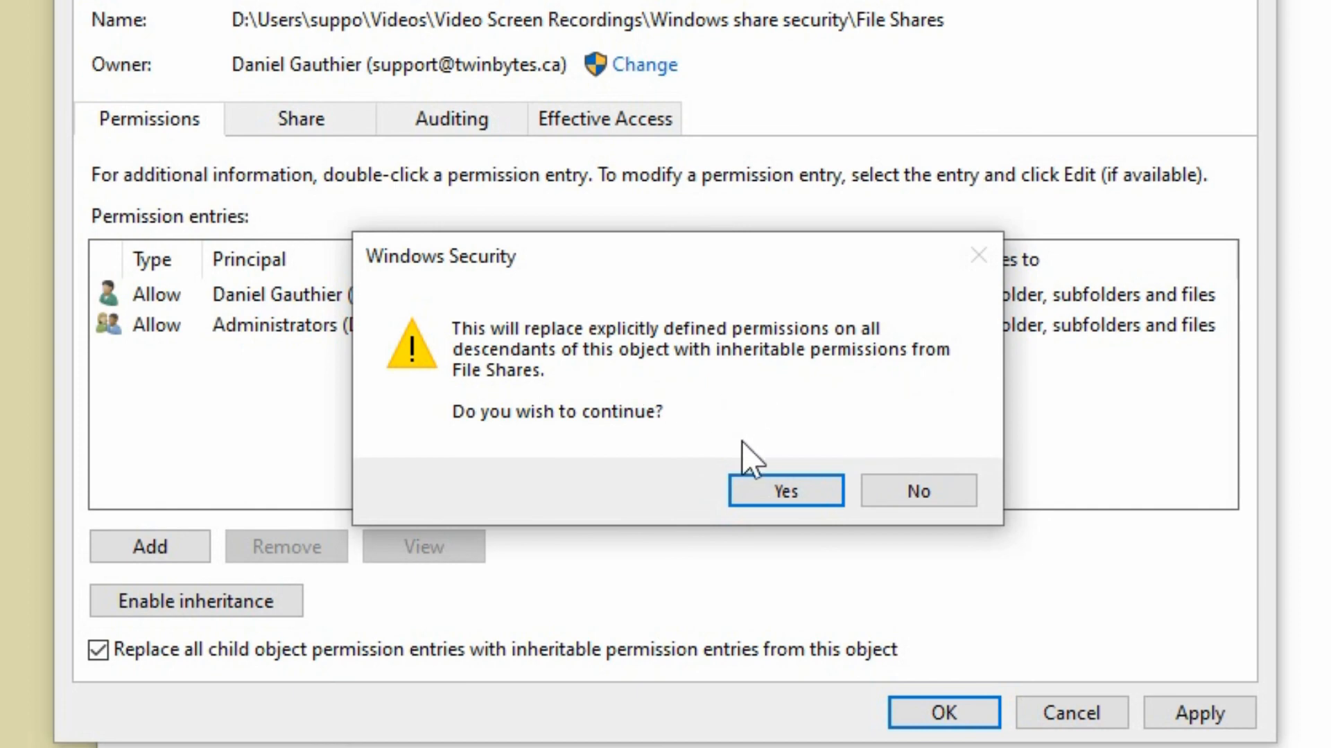
{"action": "left_click", "coordinate": [760, 491]}
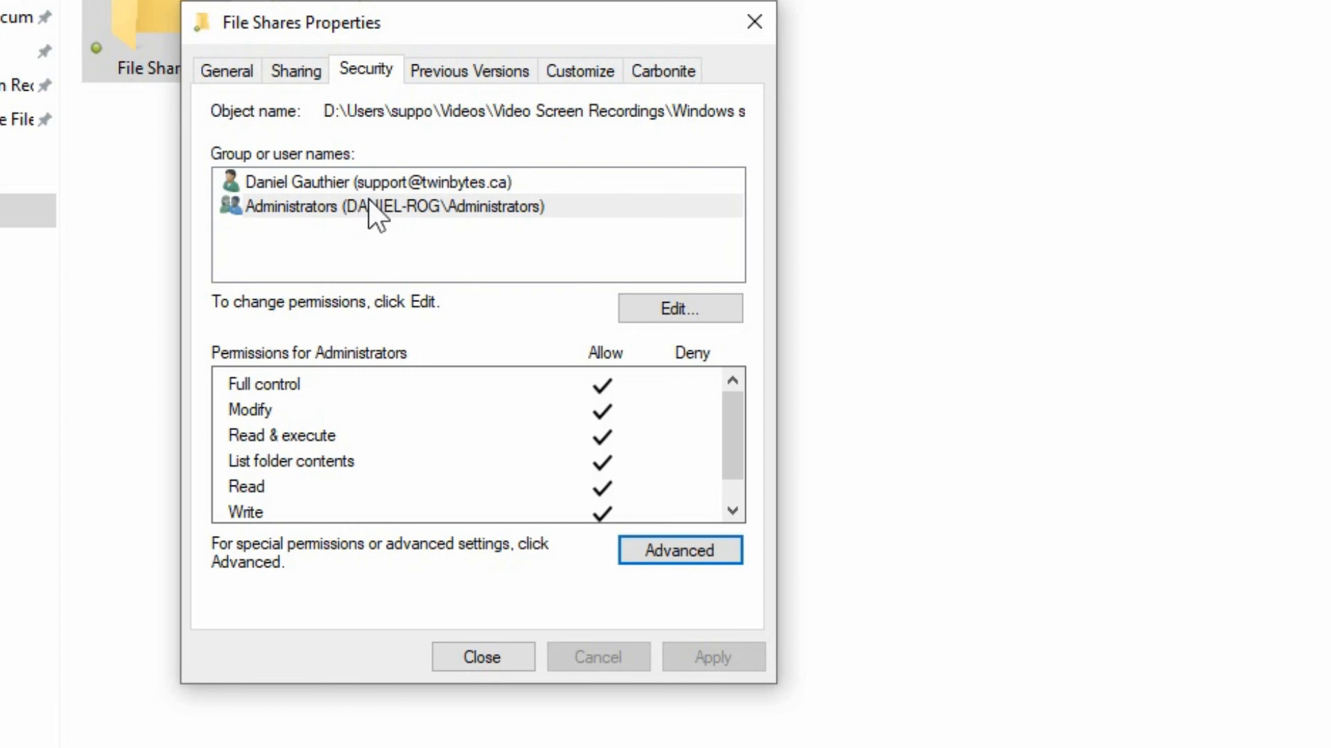
Check the folder's share permissions in Advanced Sharing, then close the sharing and properties dialogs.
{"action": "left_click", "coordinate": [306, 74]}
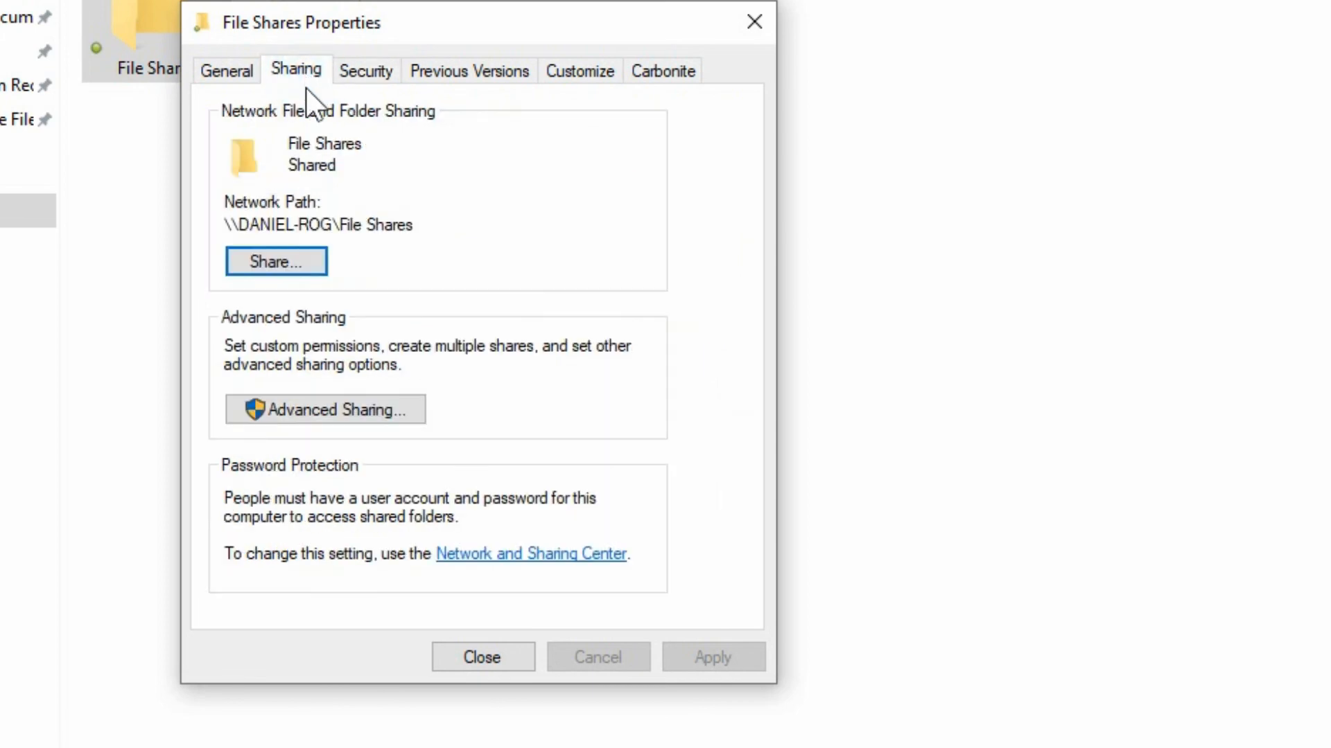
{"action": "left_click", "coordinate": [319, 402]}
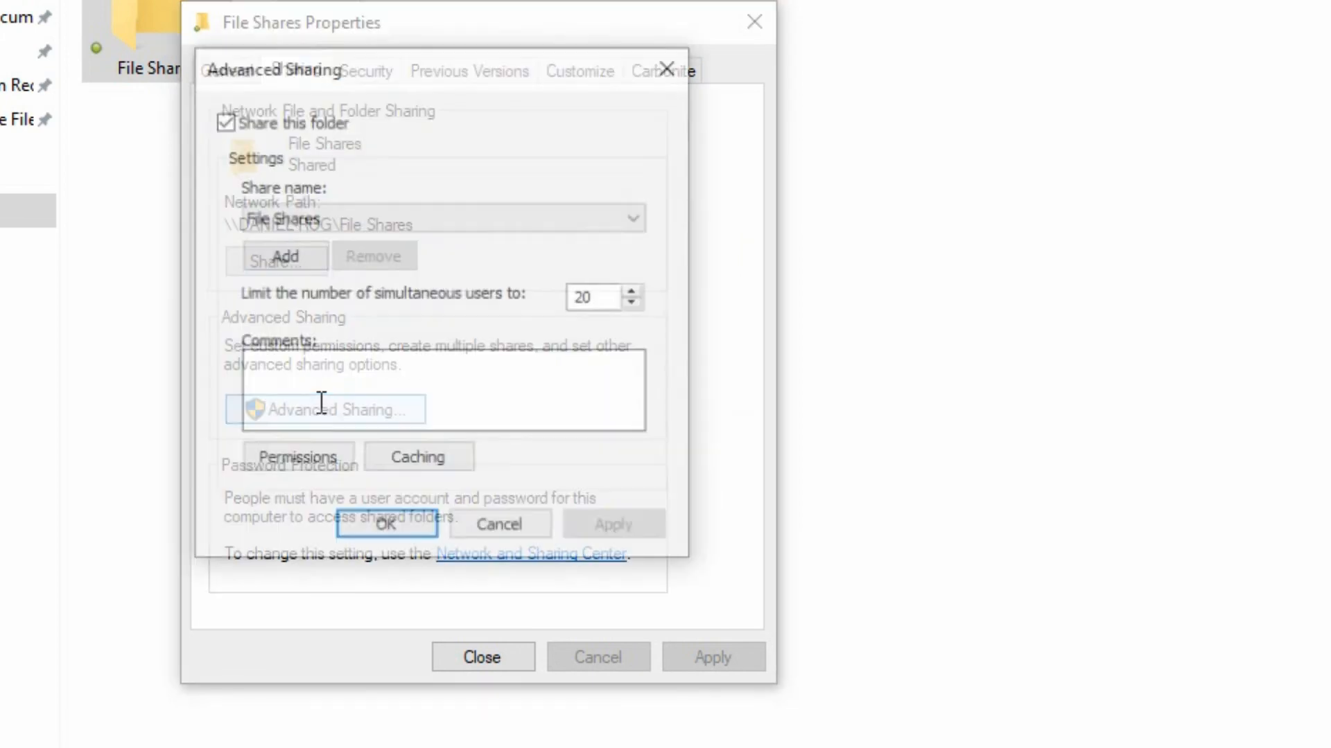
{"action": "left_click", "coordinate": [321, 463]}
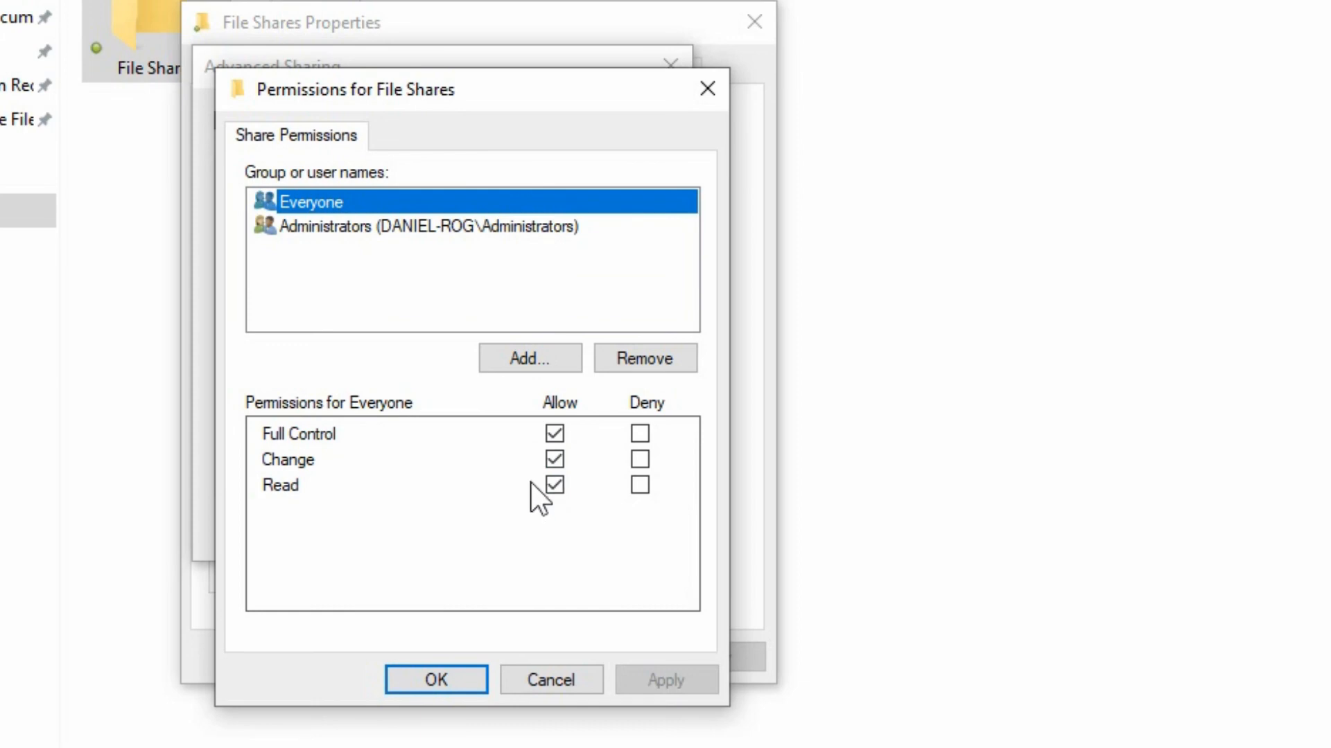
{"action": "left_click", "coordinate": [448, 682]}
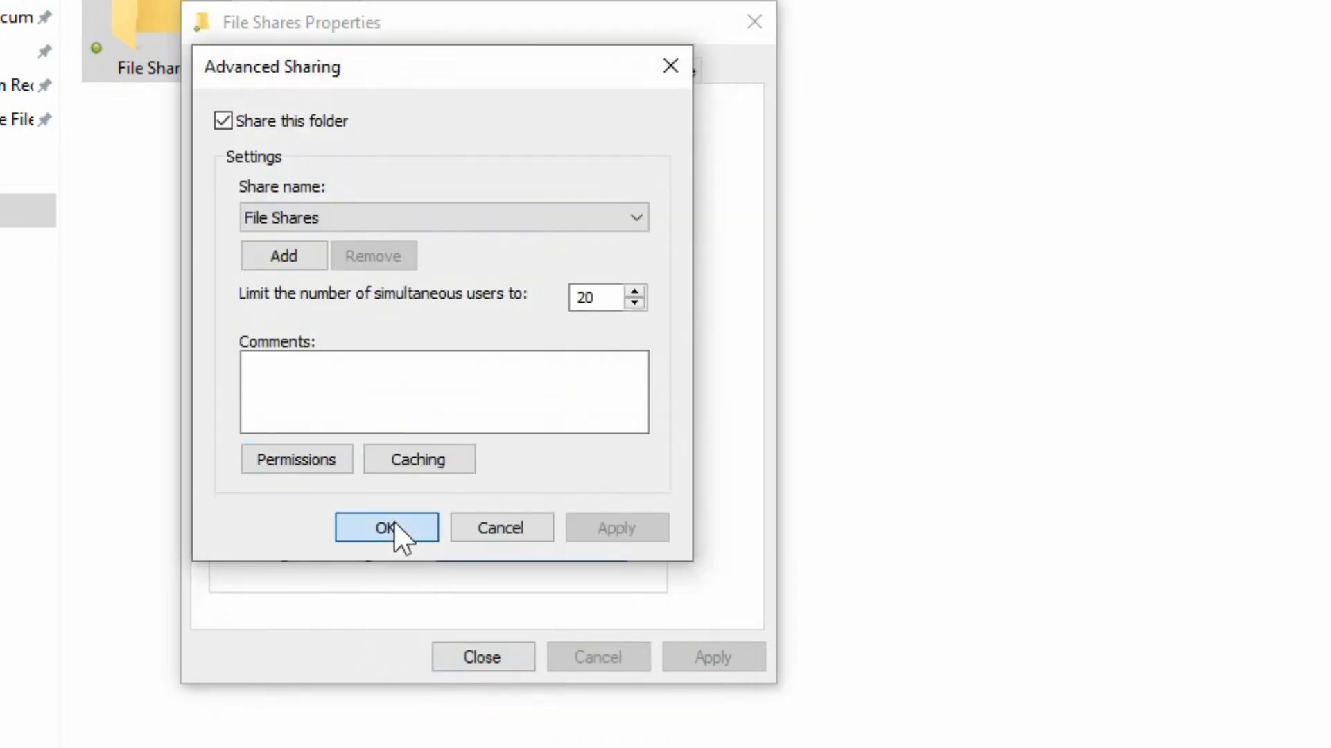
{"action": "left_click", "coordinate": [392, 528]}
{"action": "left_click", "coordinate": [459, 657]}
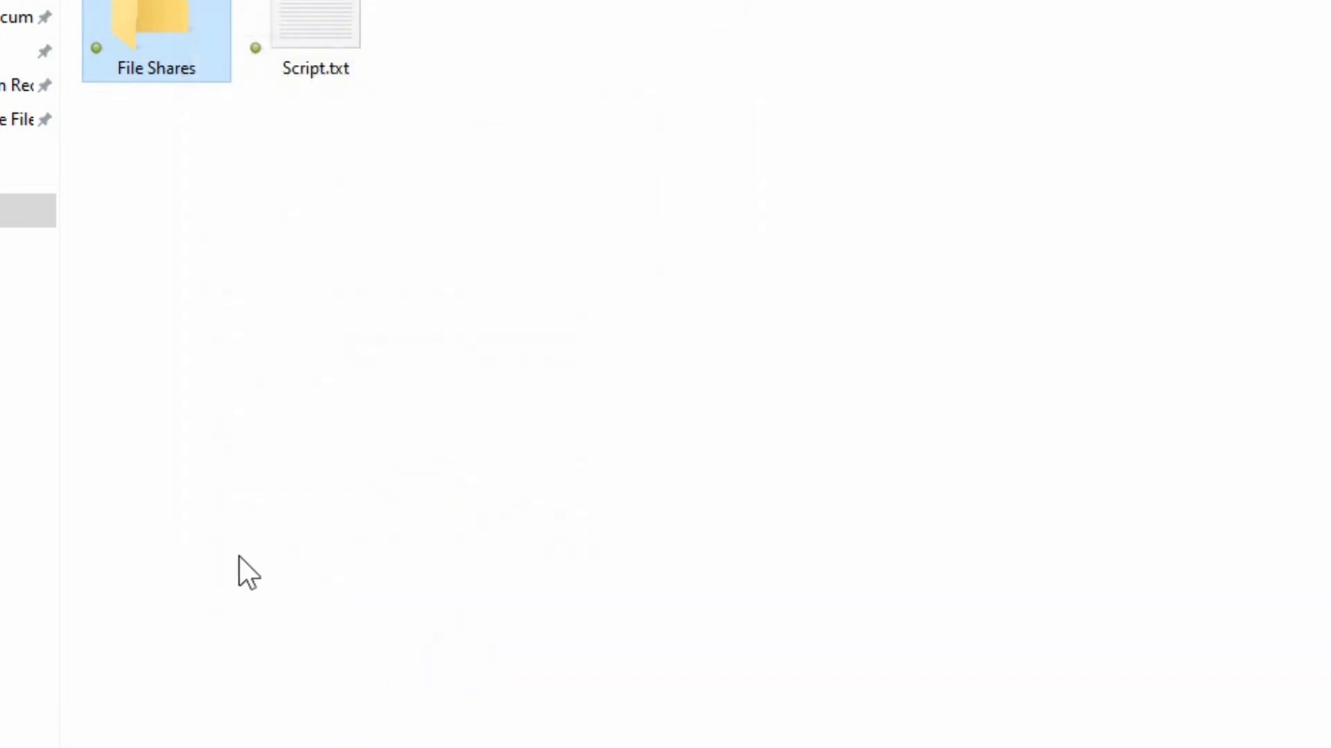